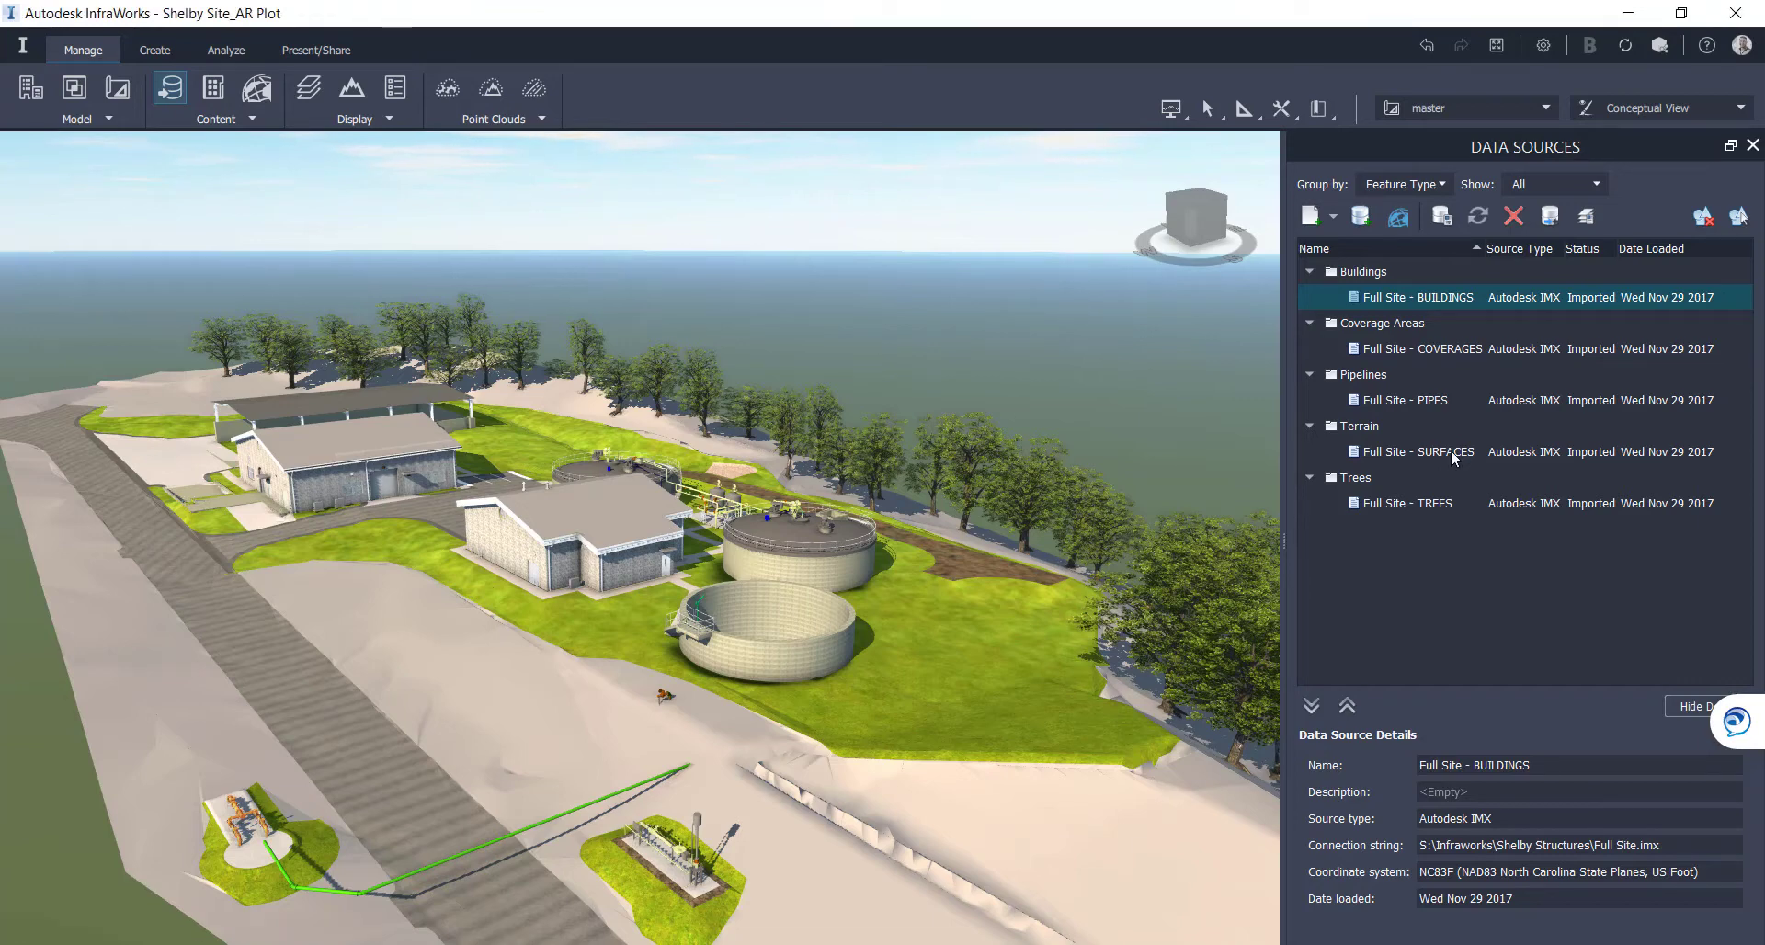
Select the Full Site - SURFACES terrain source and inspect the ground surface around the round tank
{"action": "left_click", "coordinate": [1451, 452]}
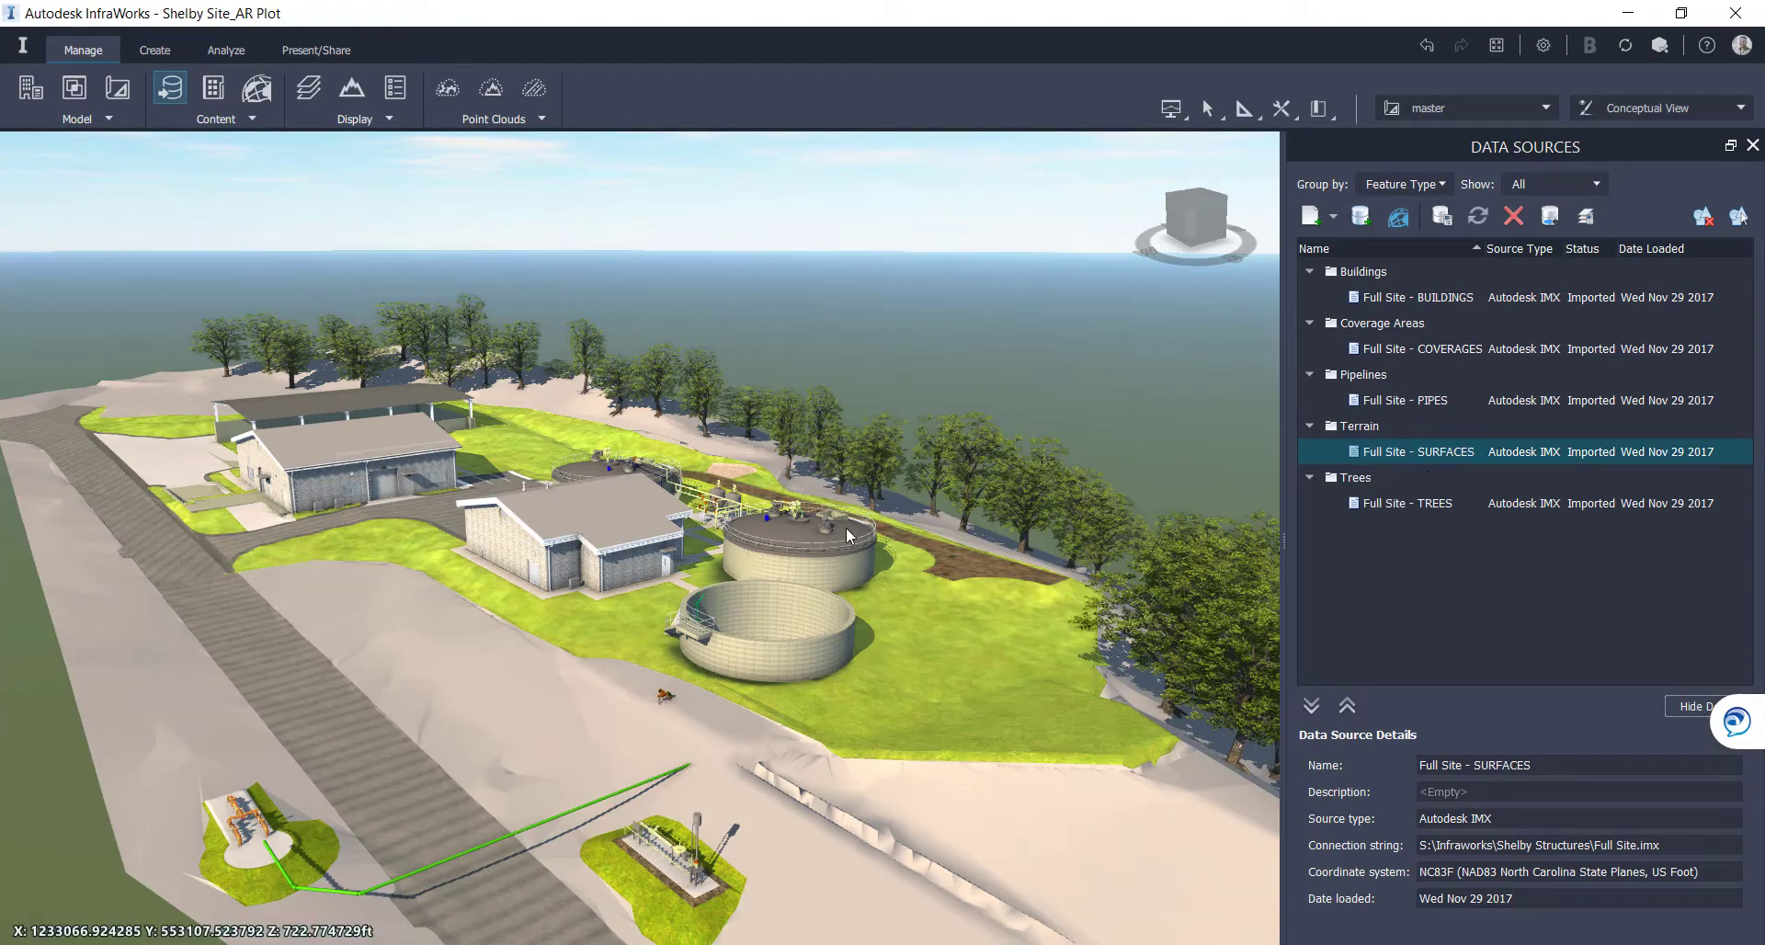
{"action": "left_click_drag", "start_coordinate": [883, 557], "coordinate": [925, 651]}
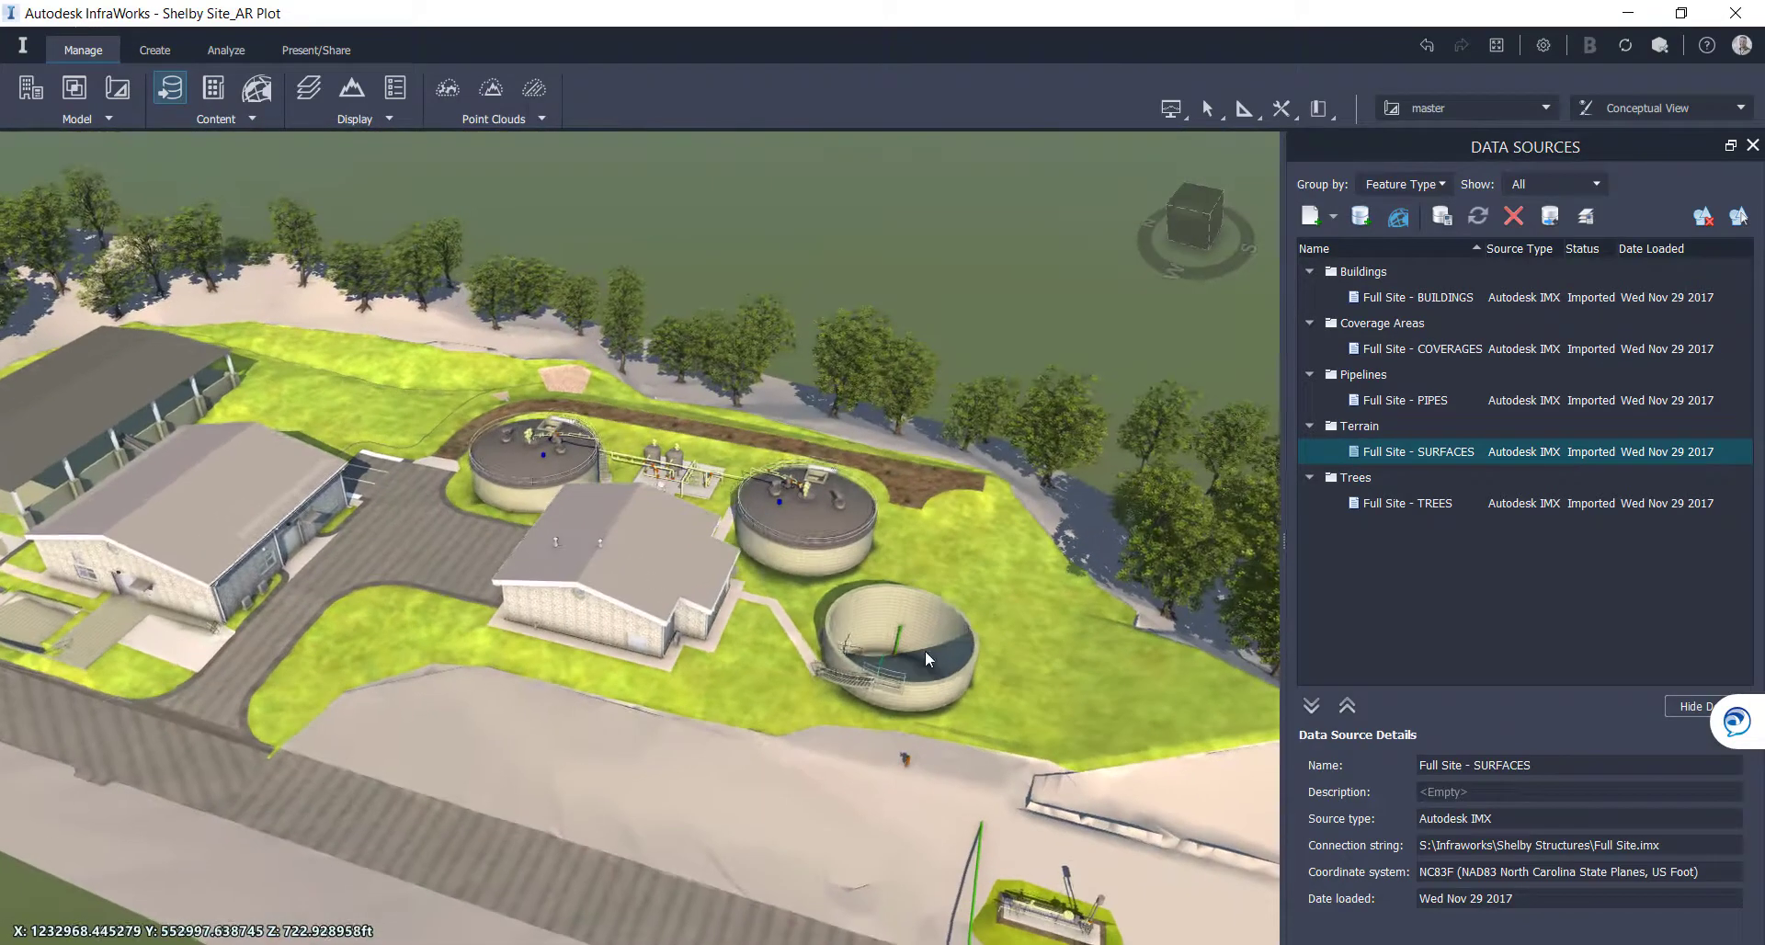
{"action": "scroll", "coordinate": [472, 679], "scroll_direction": "up", "scroll_amount": 3}
{"action": "middle_click_drag", "start_coordinate": [523, 547], "coordinate": [802, 641]}
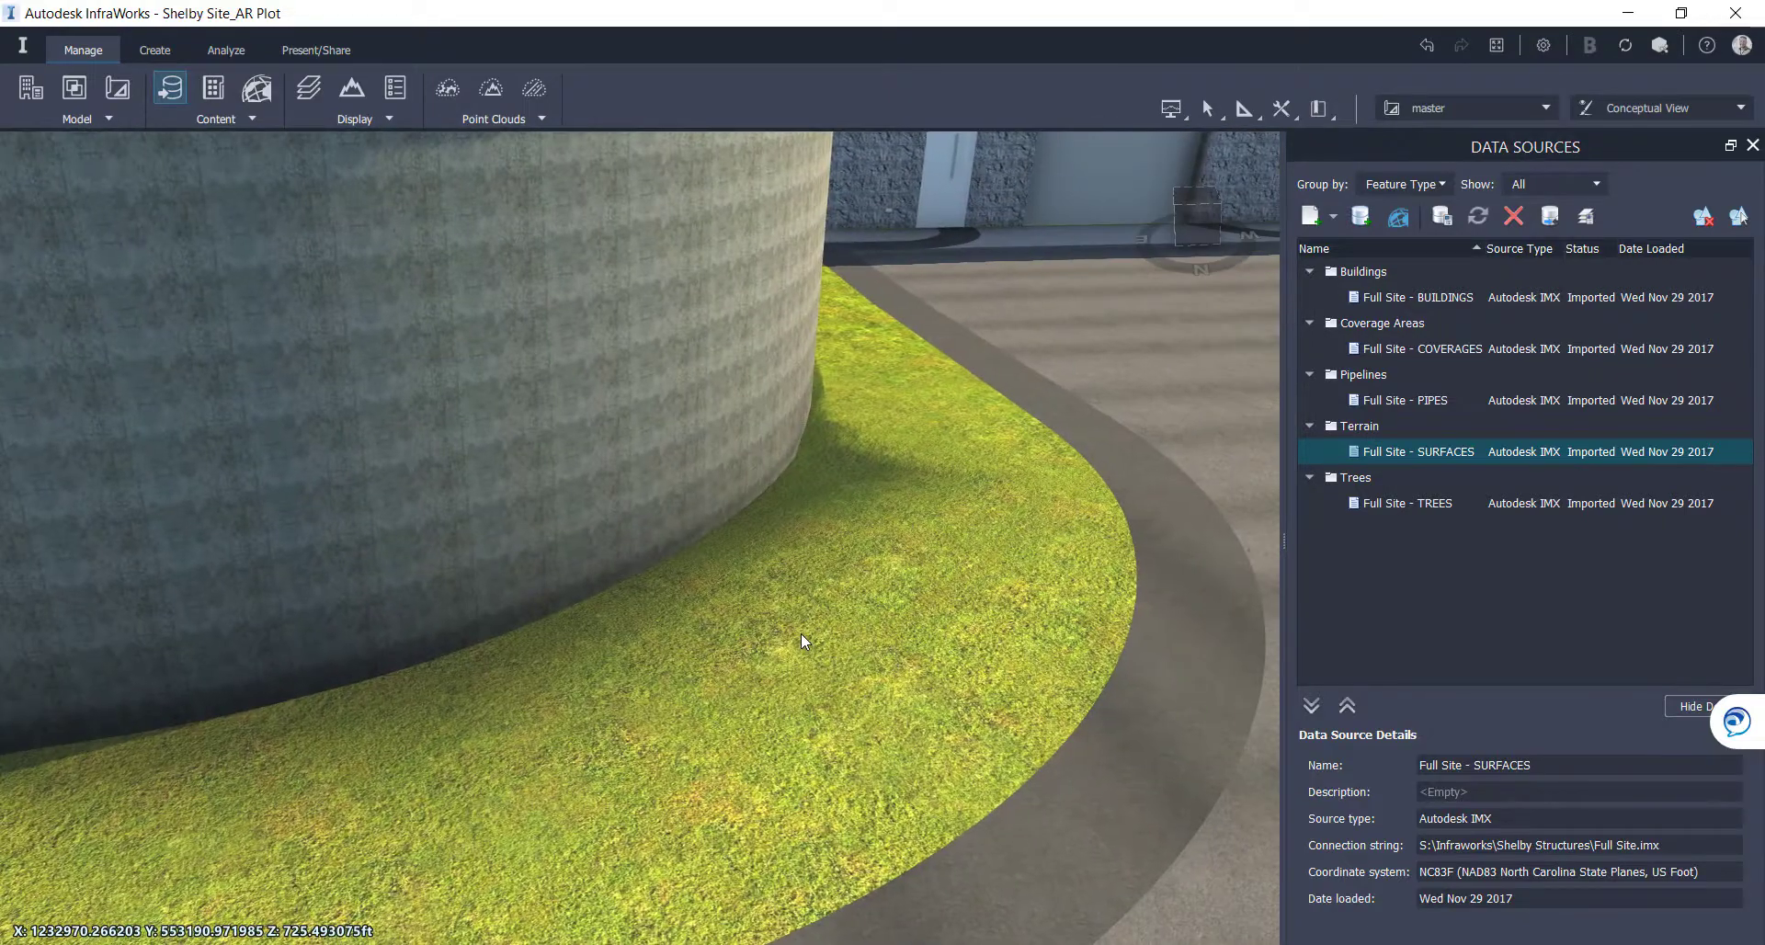
{"action": "scroll", "coordinate": [796, 616], "scroll_direction": "down", "scroll_amount": 3}
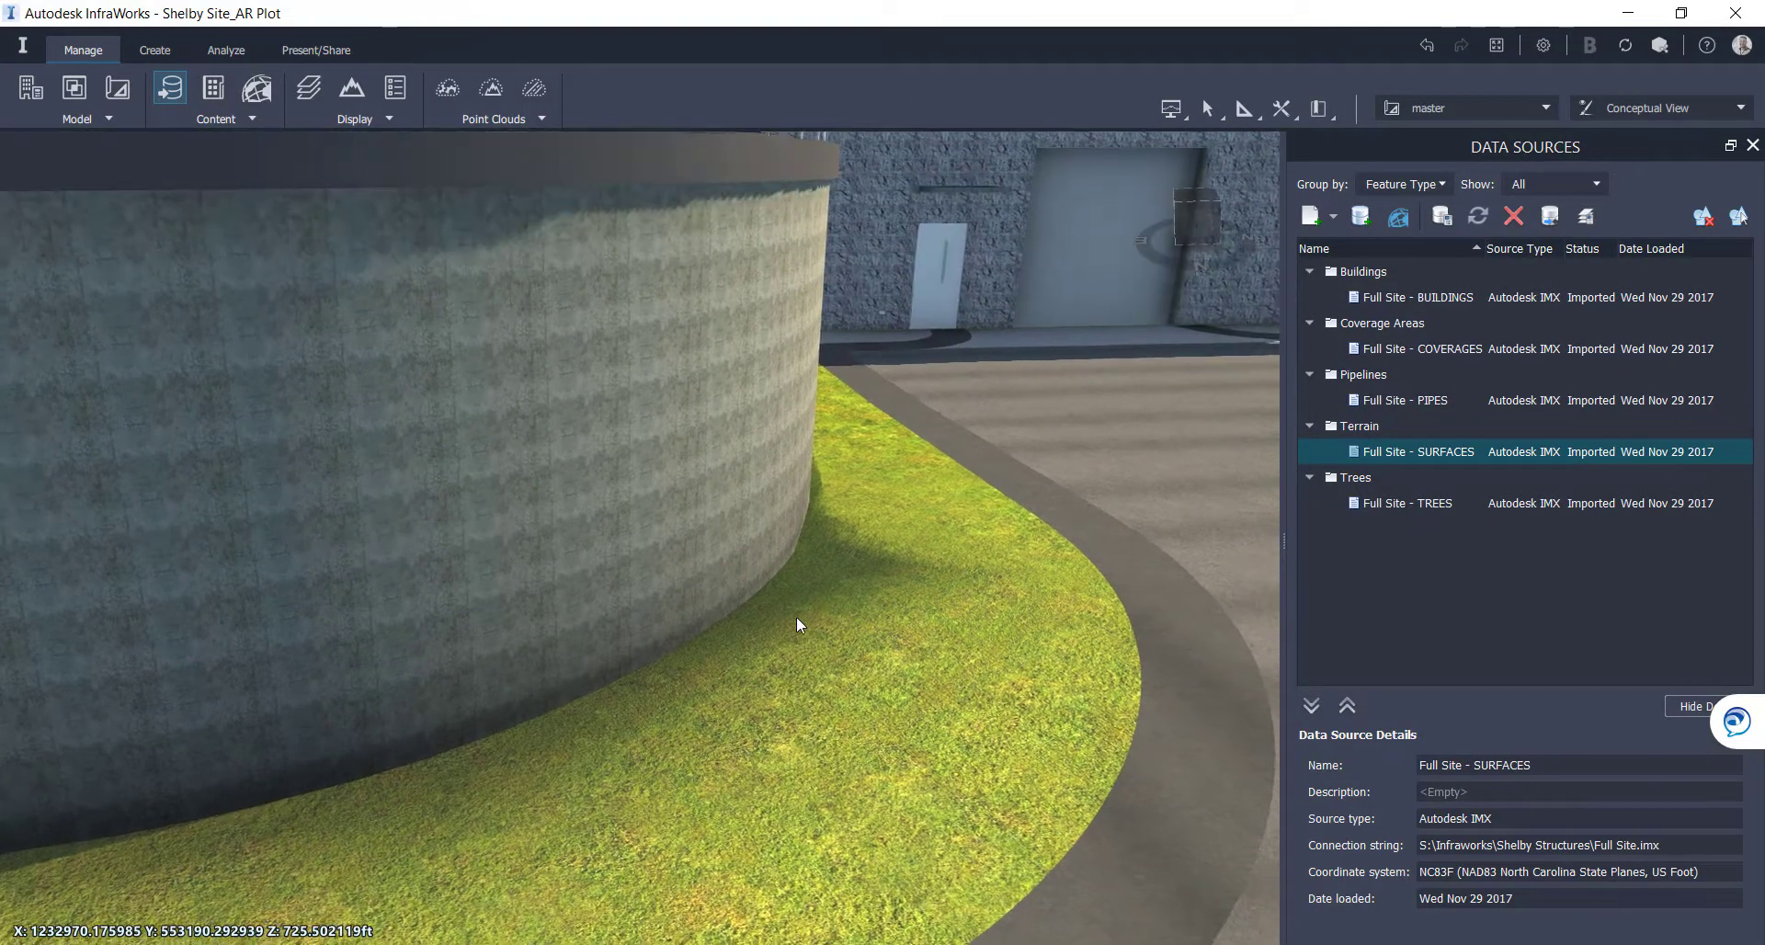
{"action": "scroll", "coordinate": [776, 626], "scroll_direction": "up", "scroll_amount": 2}
{"action": "scroll", "coordinate": [775, 639], "scroll_direction": "up", "scroll_amount": 5}
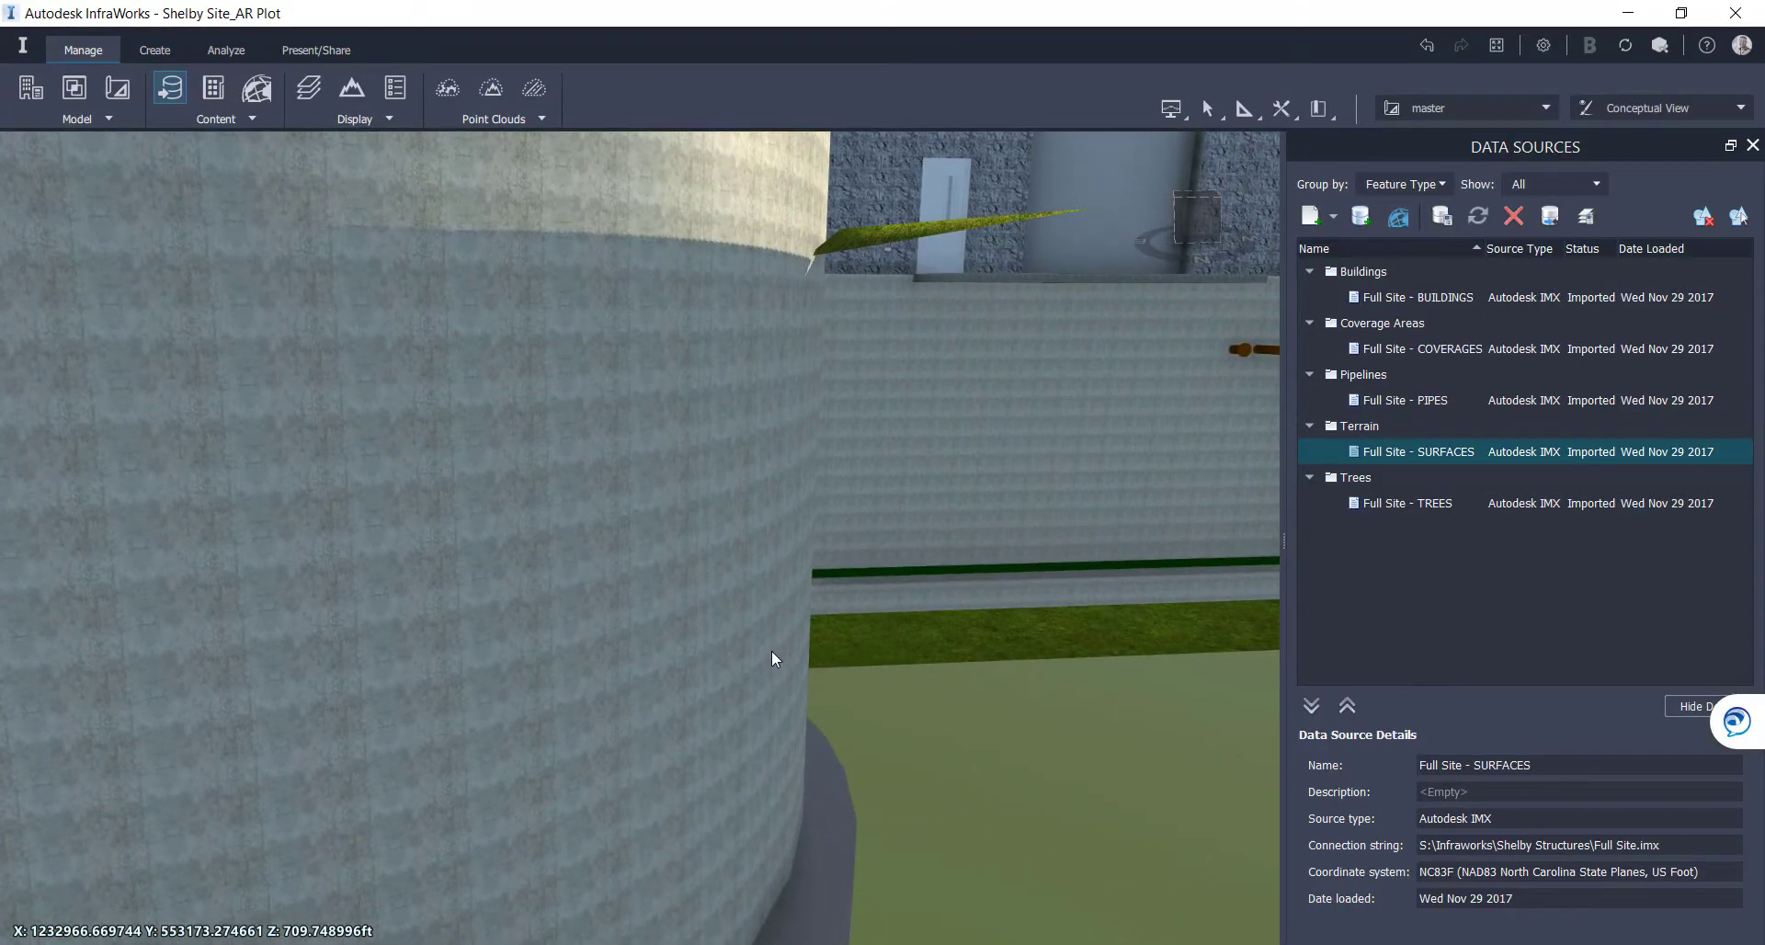
Examine the tank interior and the excavated terrain beneath the structures of the Shelby site
{"action": "scroll", "coordinate": [771, 649], "scroll_direction": "down", "scroll_amount": 5}
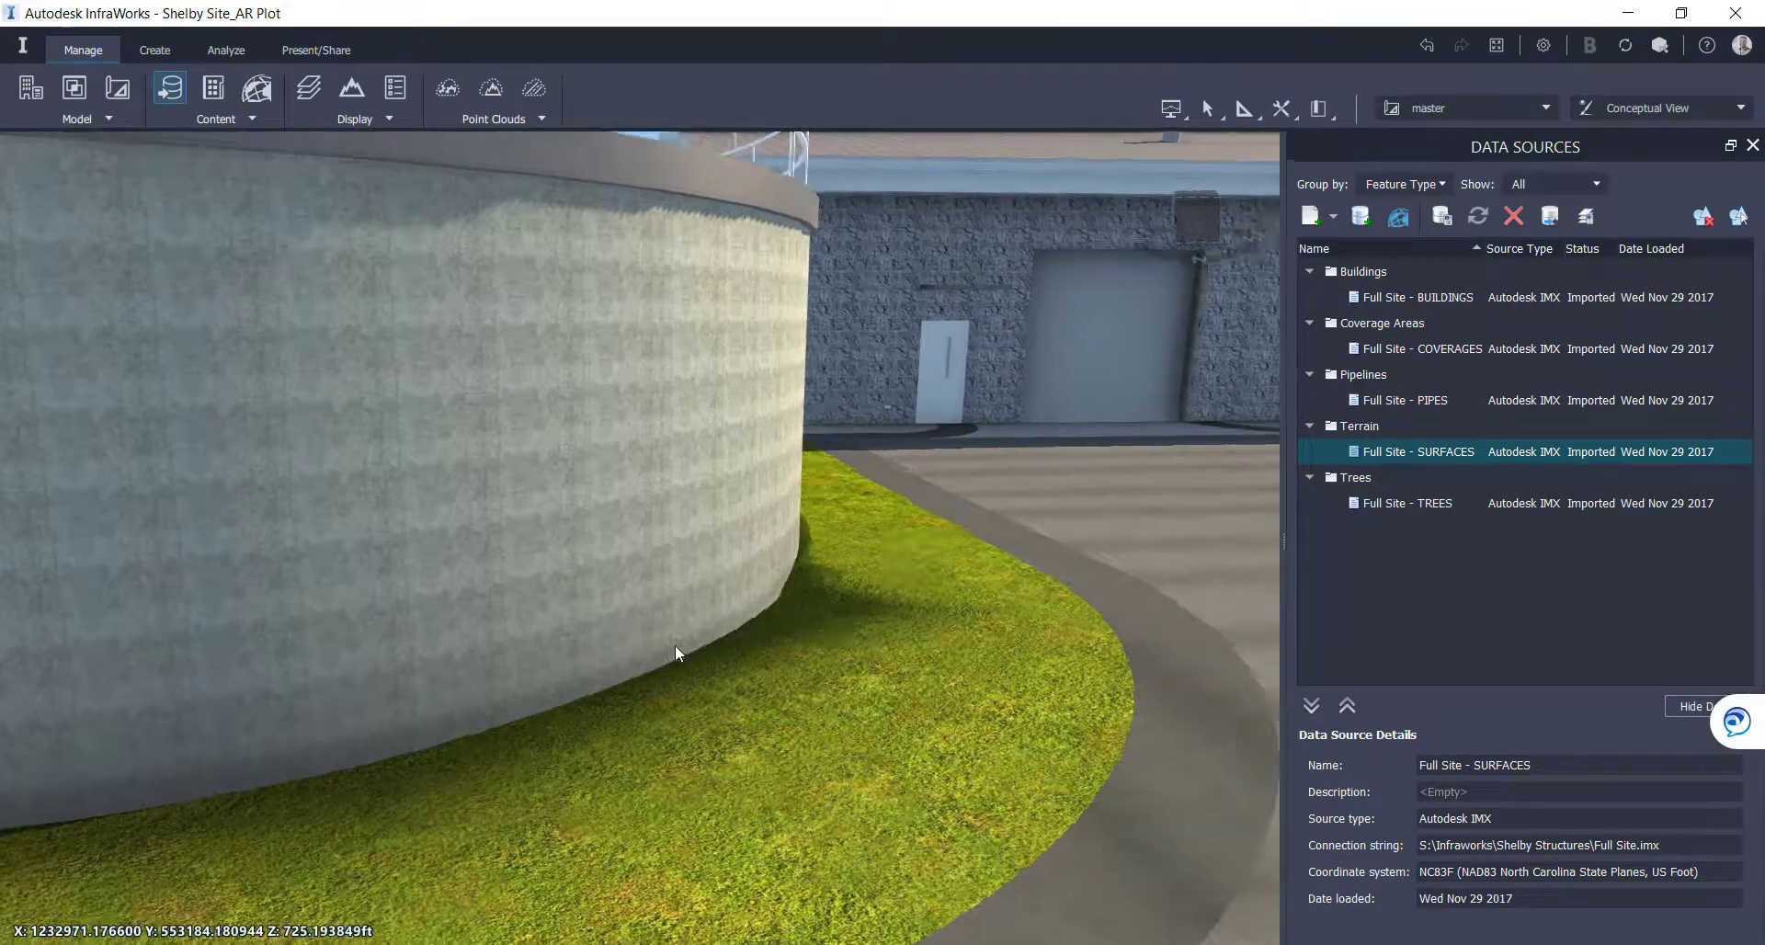
{"action": "mouse_move", "coordinate": [675, 646]}
{"action": "left_mouse_down"}
{"action": "mouse_move", "coordinate": [443, 614]}
{"action": "mouse_move", "coordinate": [620, 584]}
{"action": "mouse_move", "coordinate": [701, 619]}
{"action": "left_mouse_up"}
{"action": "scroll", "coordinate": [868, 638], "scroll_direction": "up", "scroll_amount": 8}
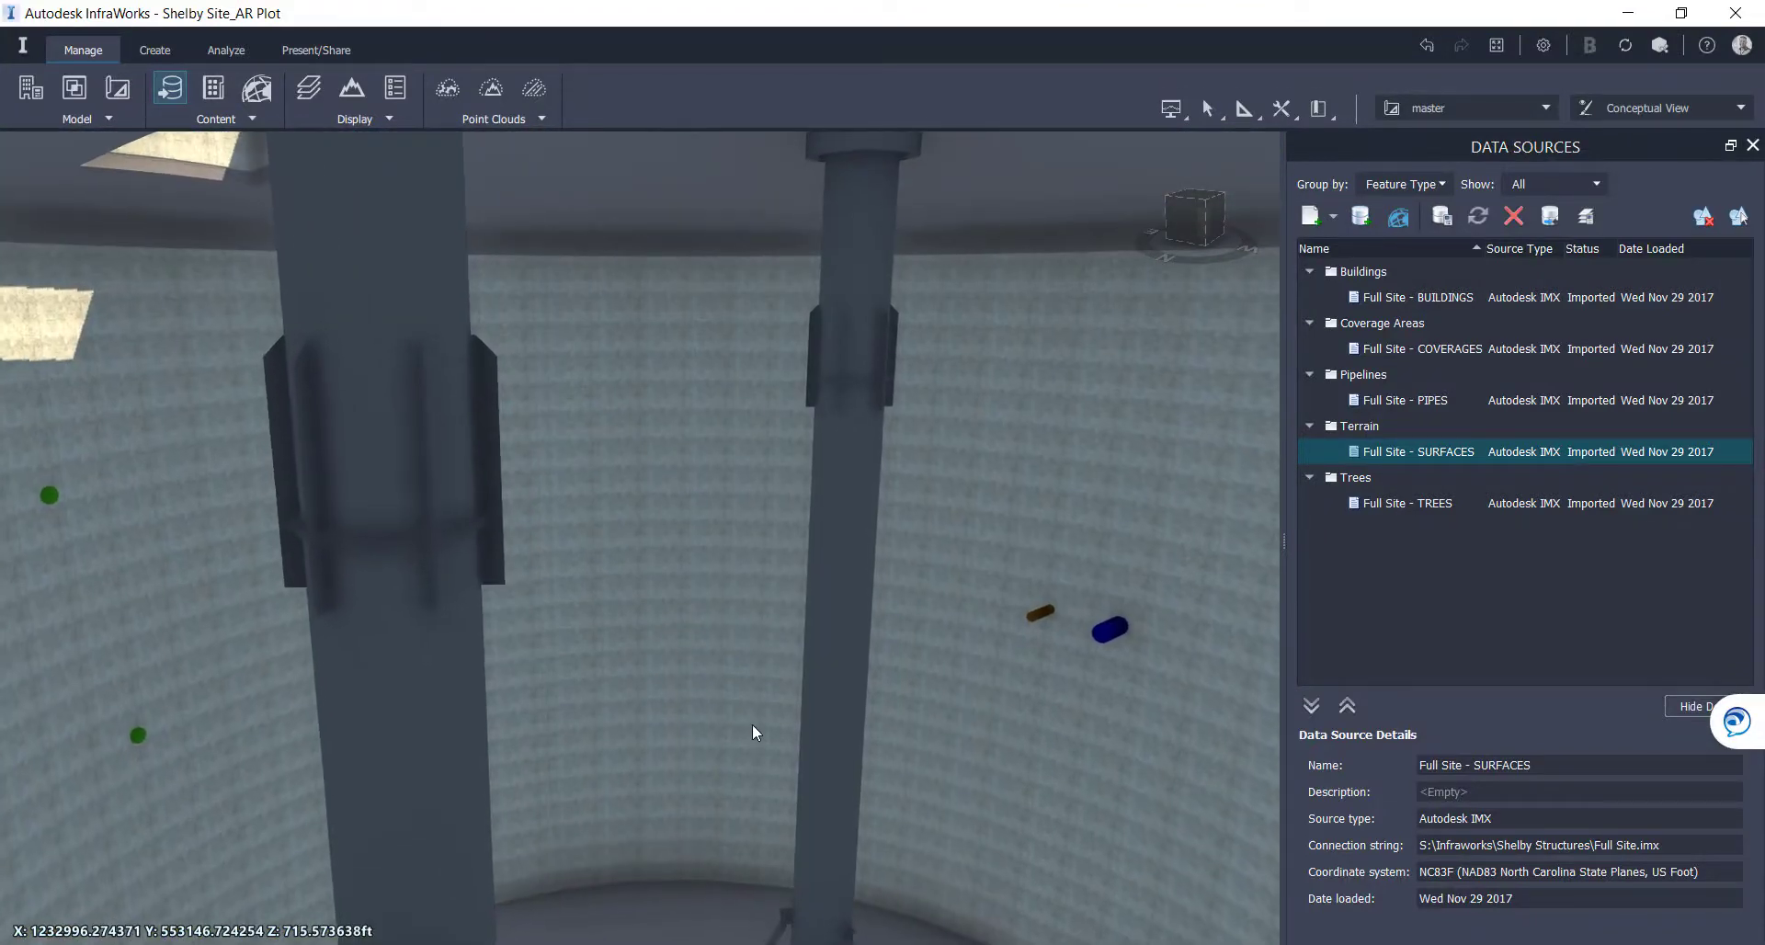
{"action": "middle_click_drag", "start_coordinate": [752, 709], "coordinate": [754, 798]}
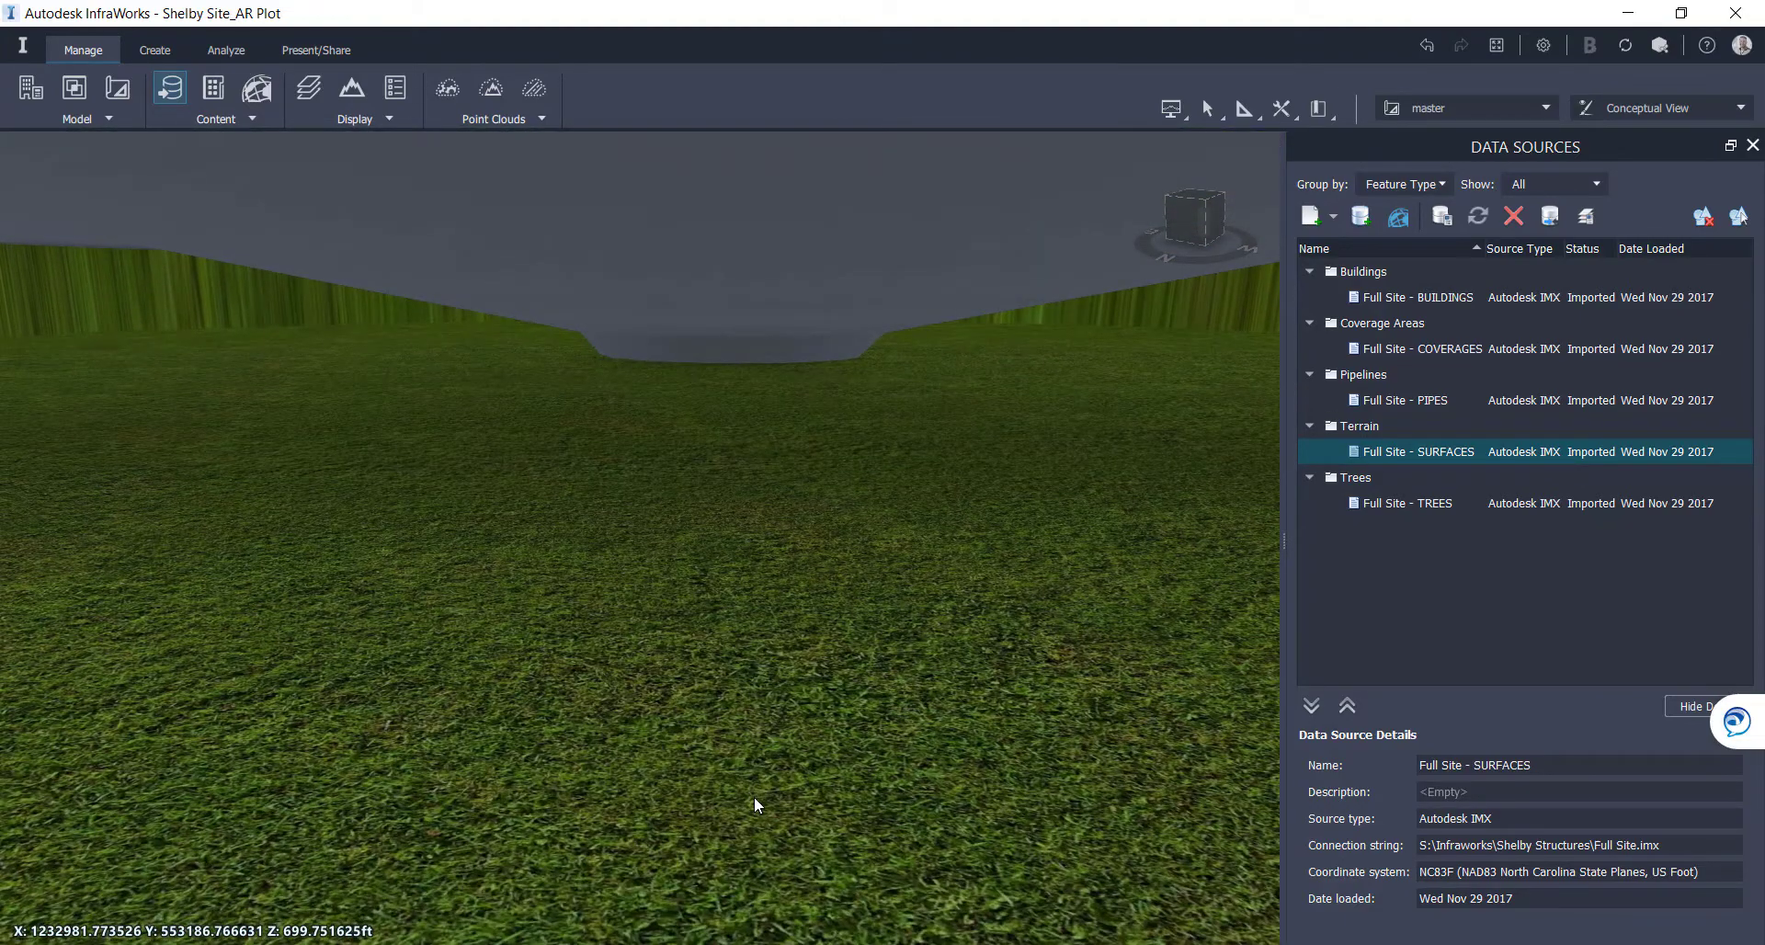
{"action": "scroll", "coordinate": [761, 758], "scroll_direction": "down", "scroll_amount": 5}
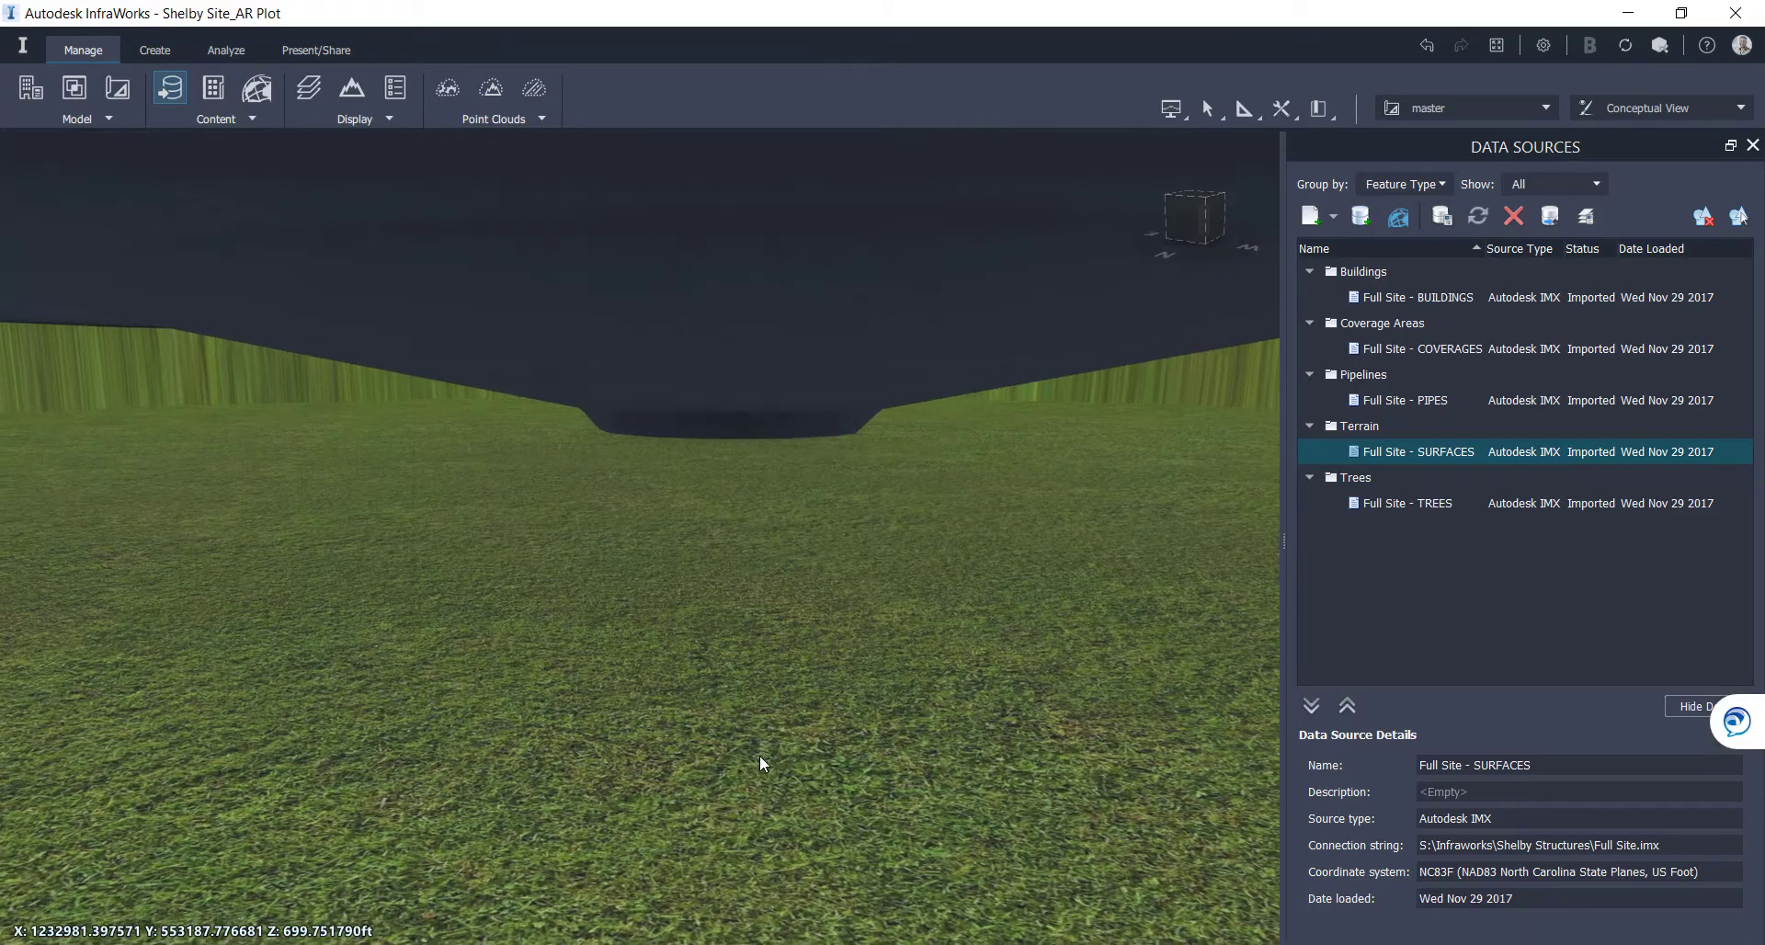
{"action": "scroll", "coordinate": [759, 758], "scroll_direction": "up", "scroll_amount": 5}
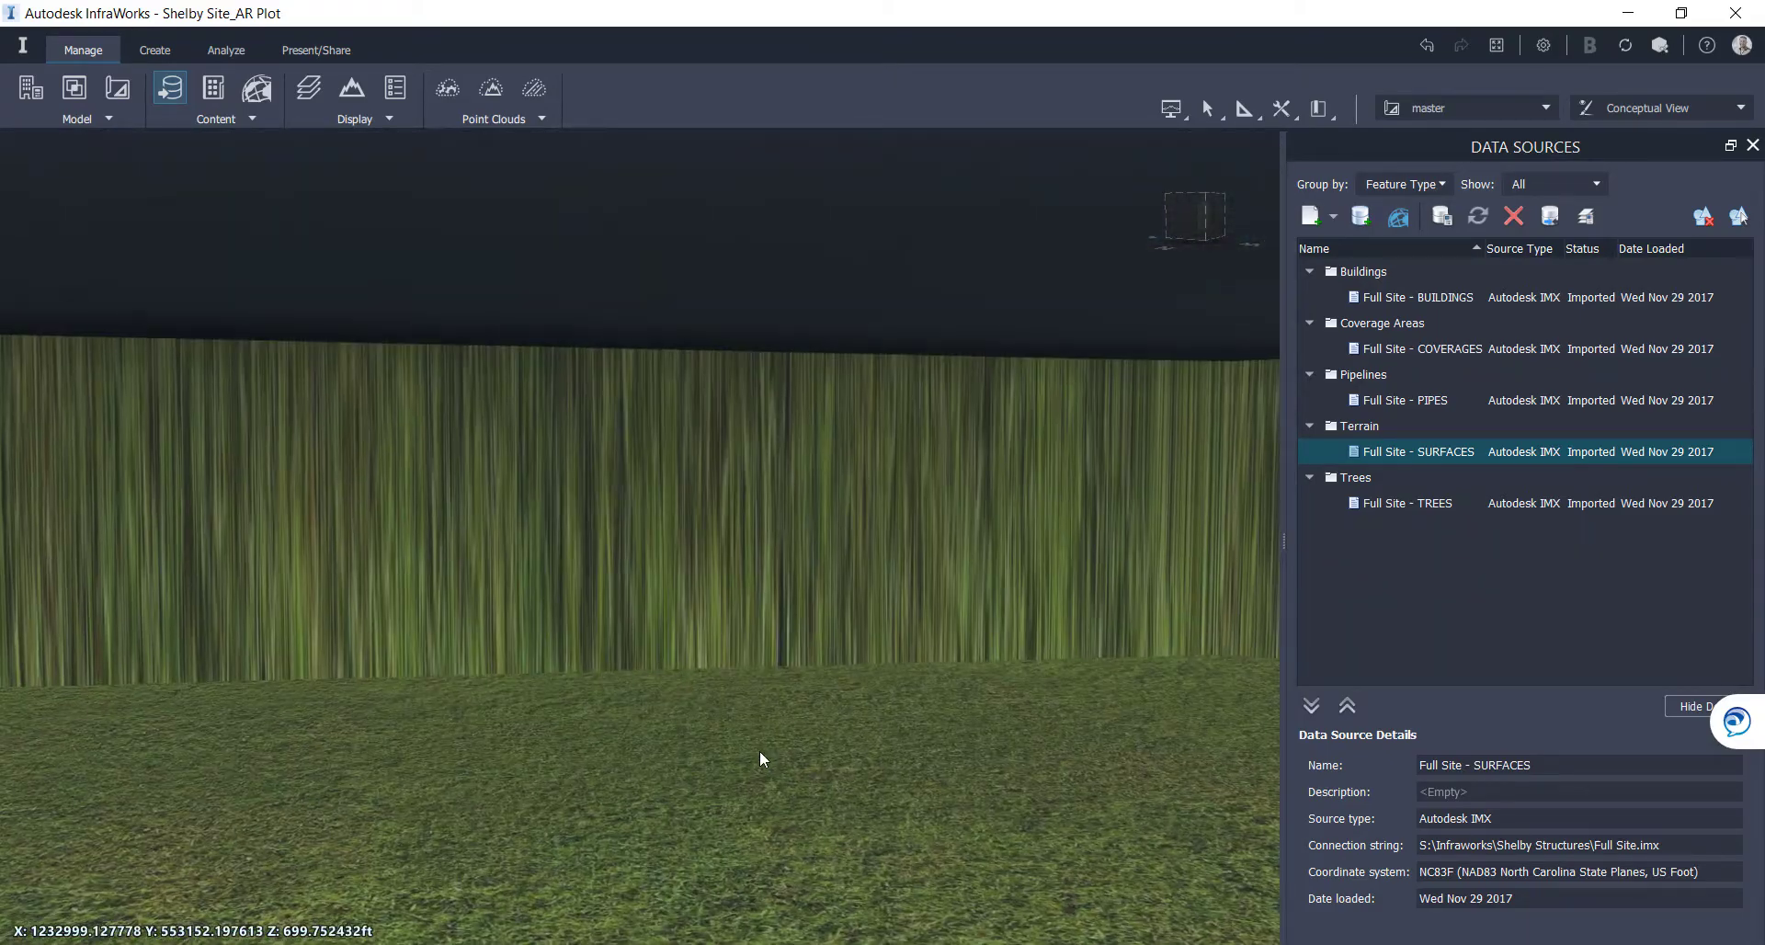
{"action": "scroll", "coordinate": [759, 751], "scroll_direction": "up", "scroll_amount": 5}
{"action": "scroll", "coordinate": [761, 635], "scroll_direction": "down", "scroll_amount": 5}
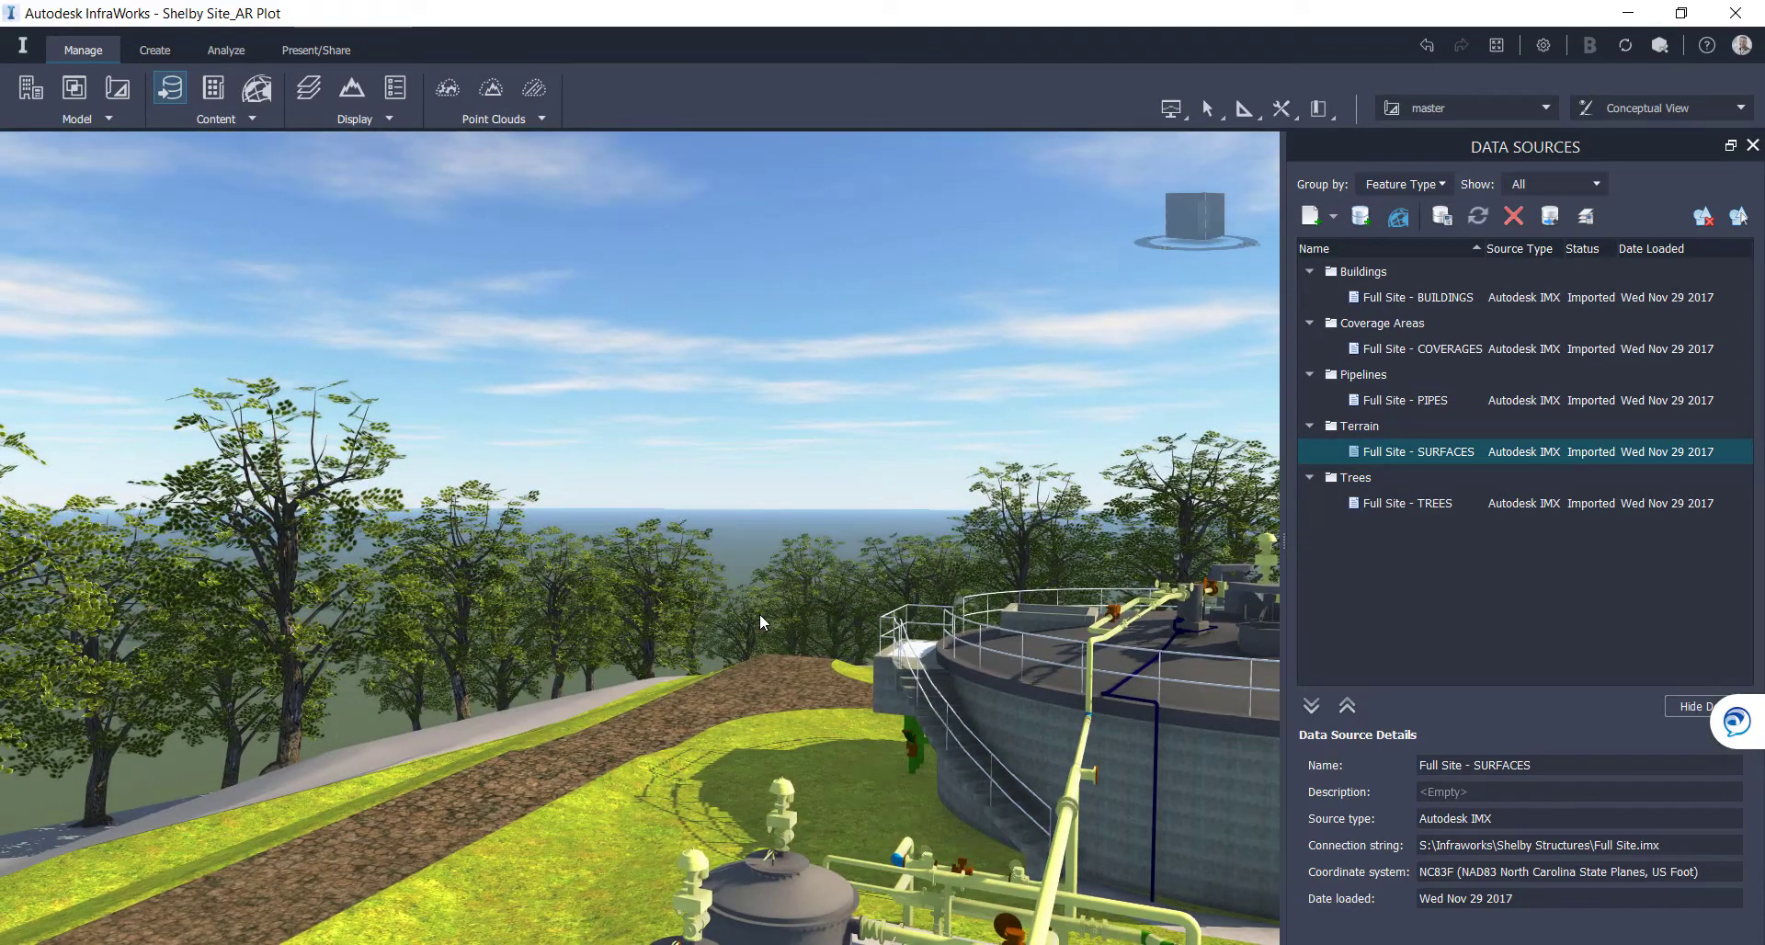
{"action": "left_click_drag", "start_coordinate": [891, 636], "coordinate": [892, 636]}
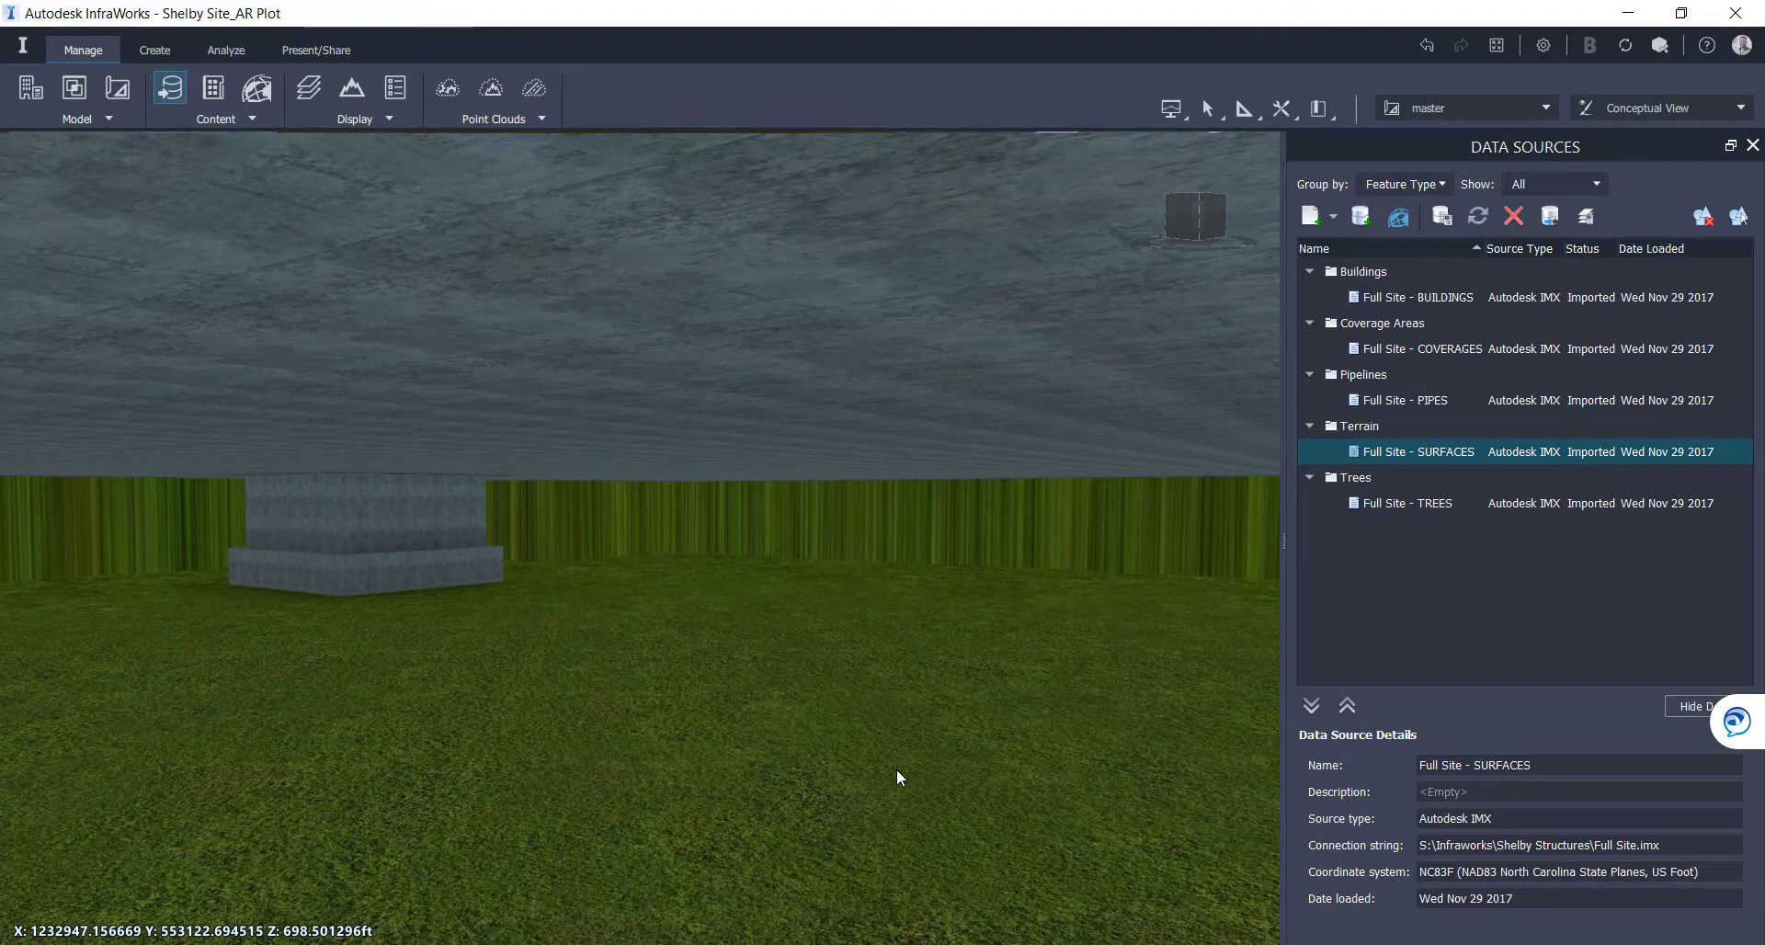
Return to the list of all models and open the ALCOSAN_2020_08_12 model
{"action": "left_click", "coordinate": [15, 49]}
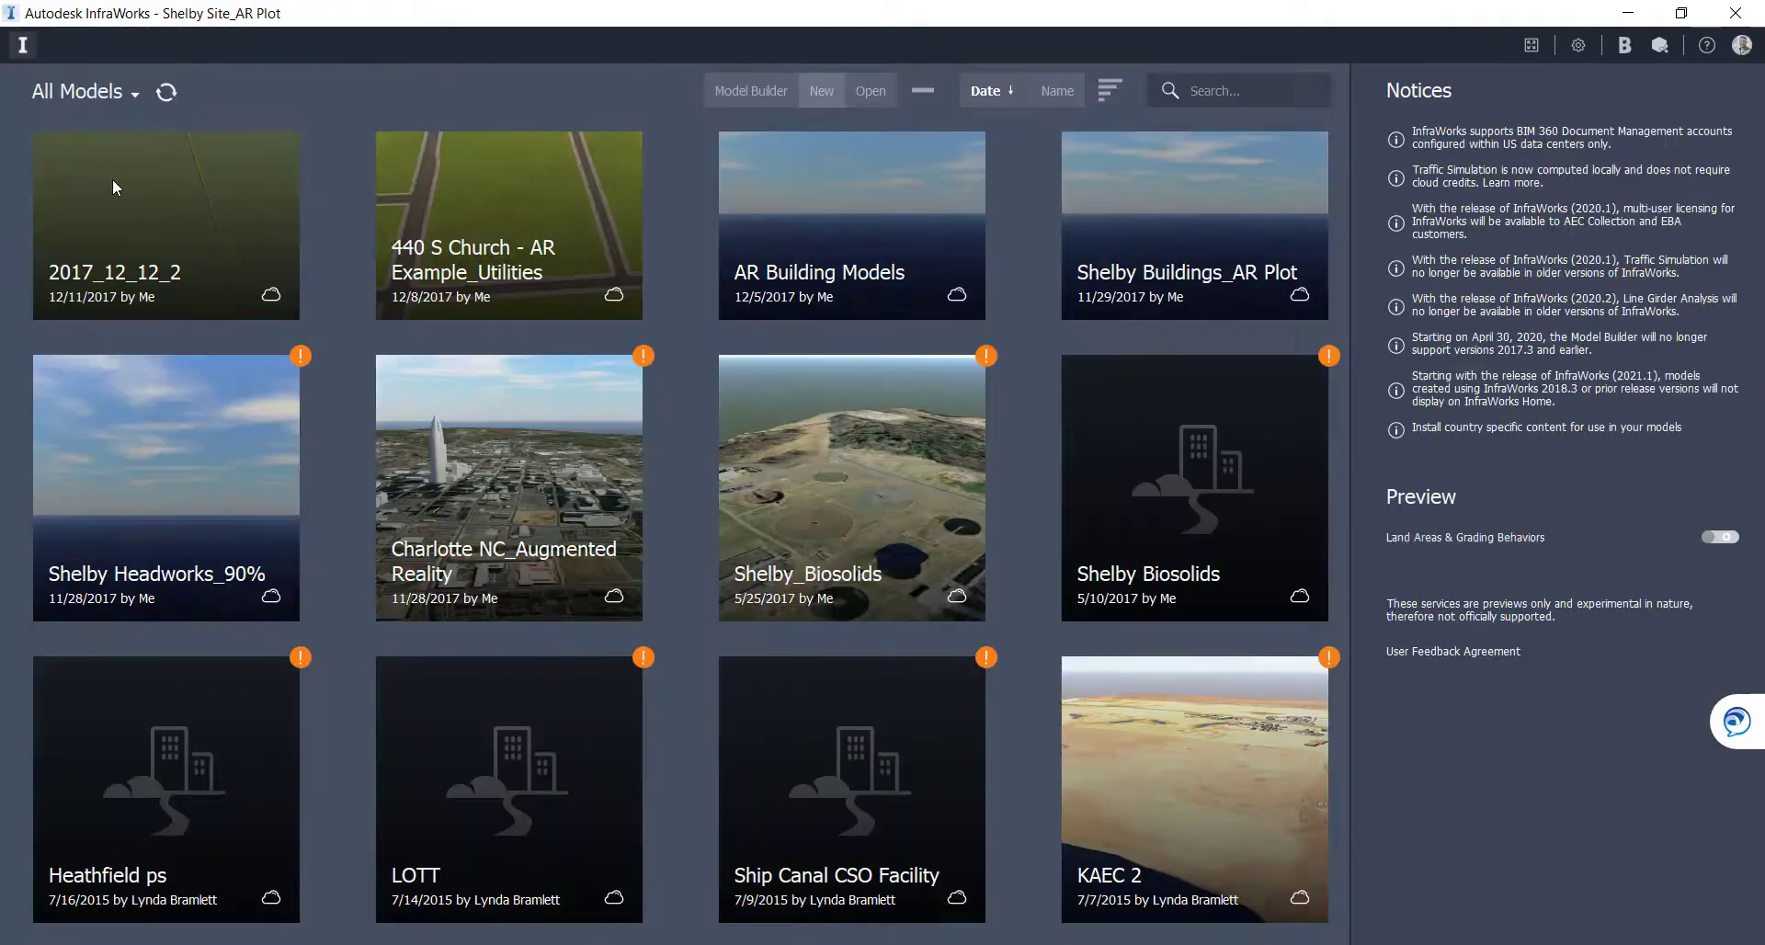
{"action": "scroll", "coordinate": [250, 349], "scroll_direction": "up", "scroll_amount": 15}
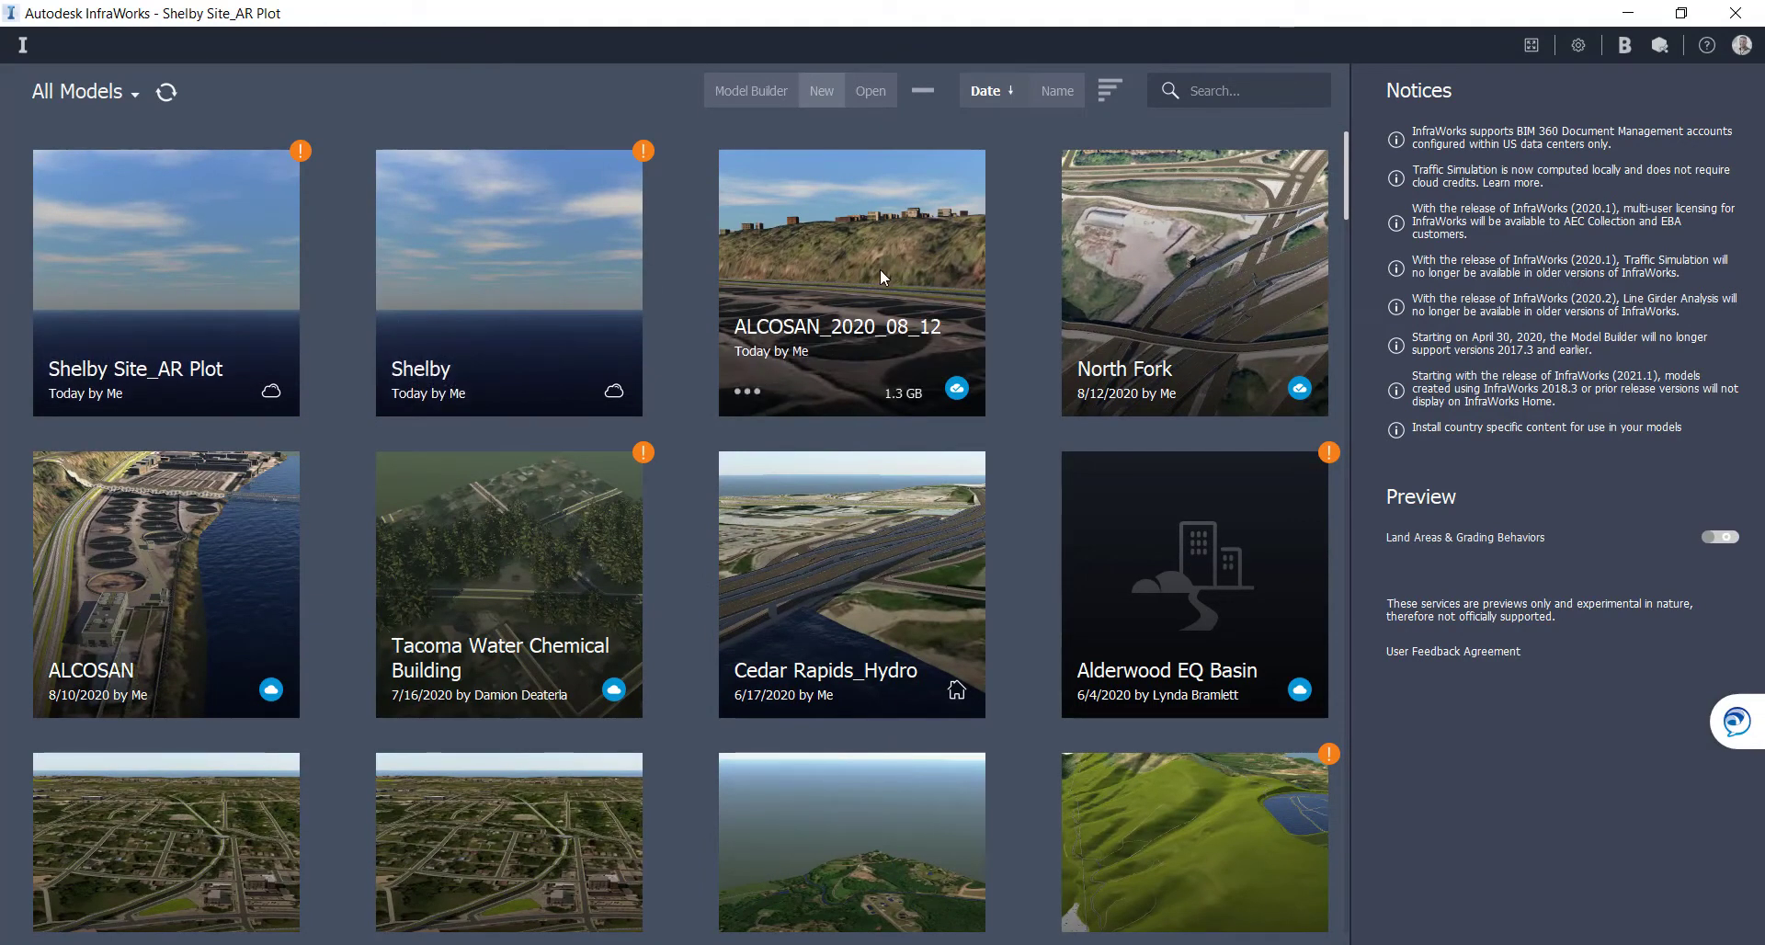
{"action": "left_click", "coordinate": [927, 250]}
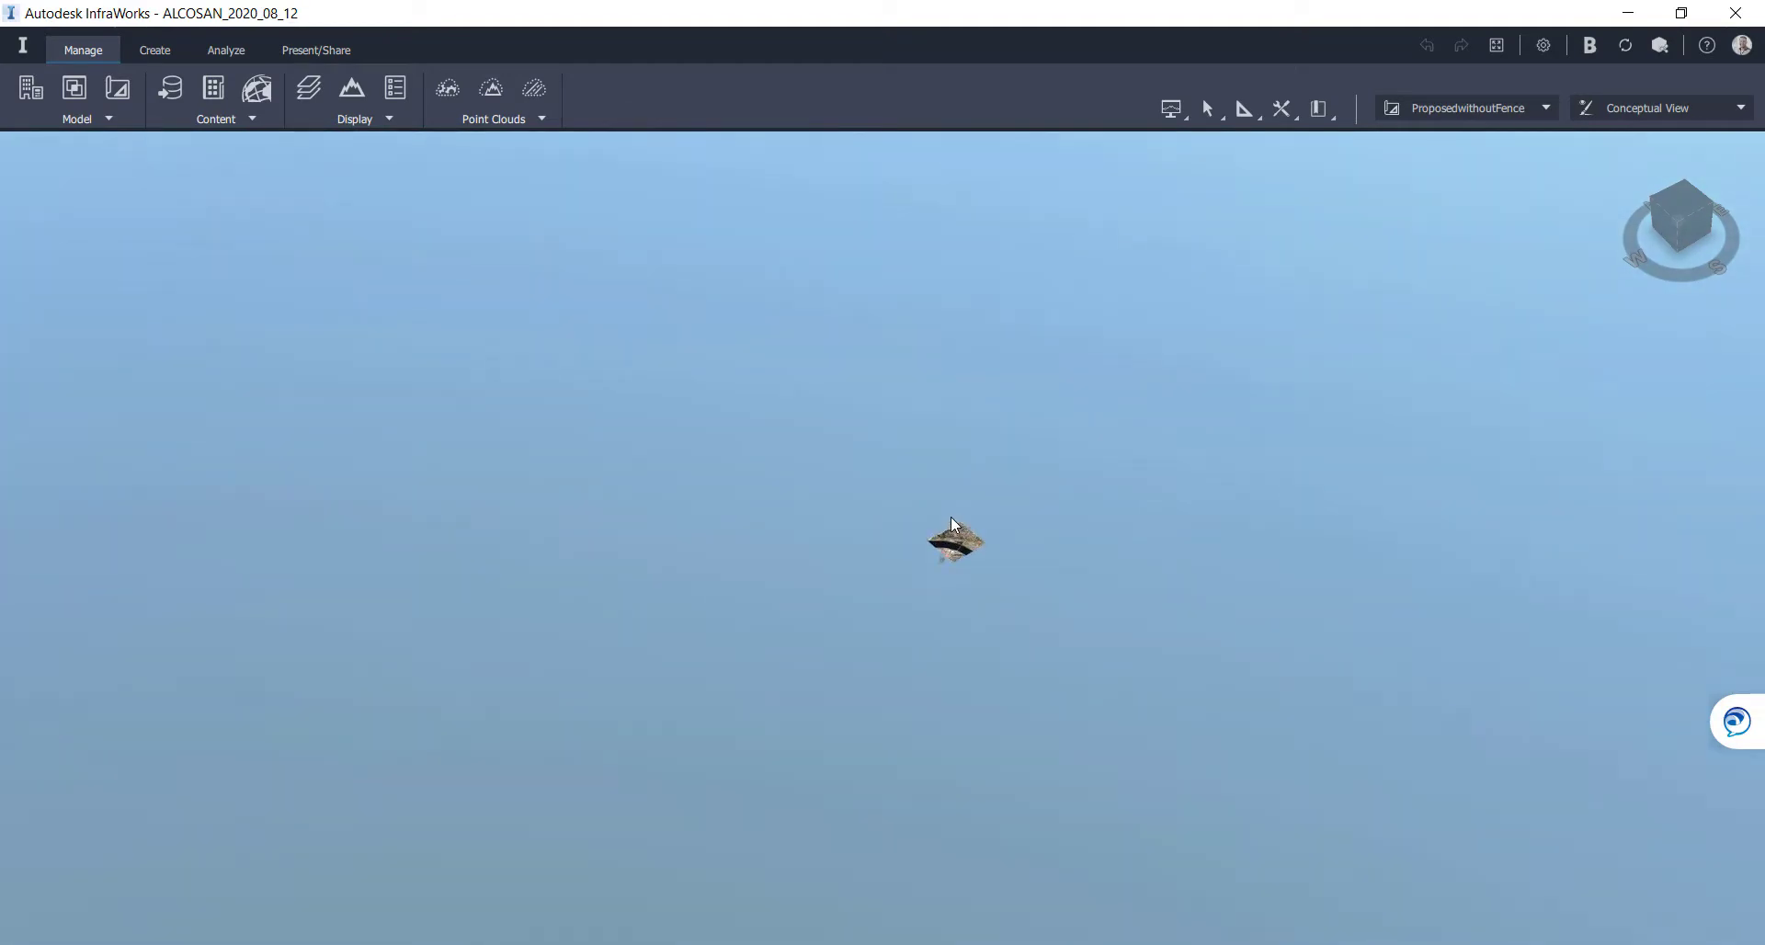
Examine the ALCOSAN site from the overall river view down to the long building beside the circular tanks
{"action": "scroll", "coordinate": [974, 537], "scroll_direction": "up", "scroll_amount": 10}
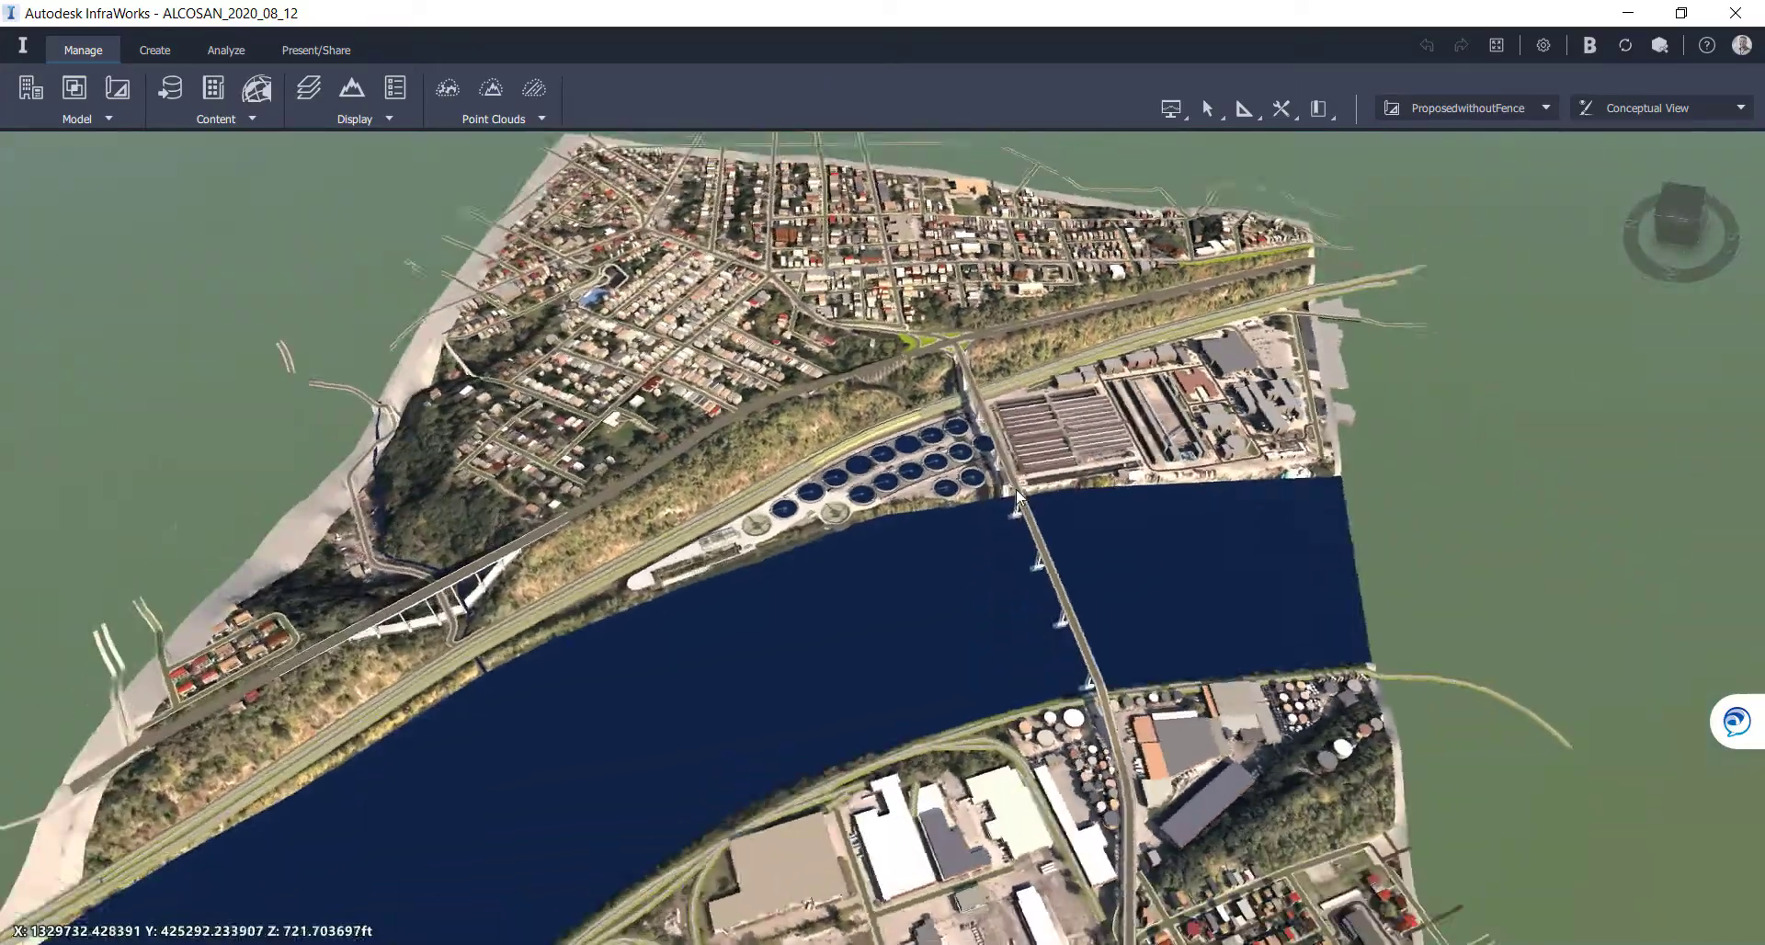
{"action": "left_click_drag", "start_coordinate": [1016, 497], "coordinate": [1107, 444]}
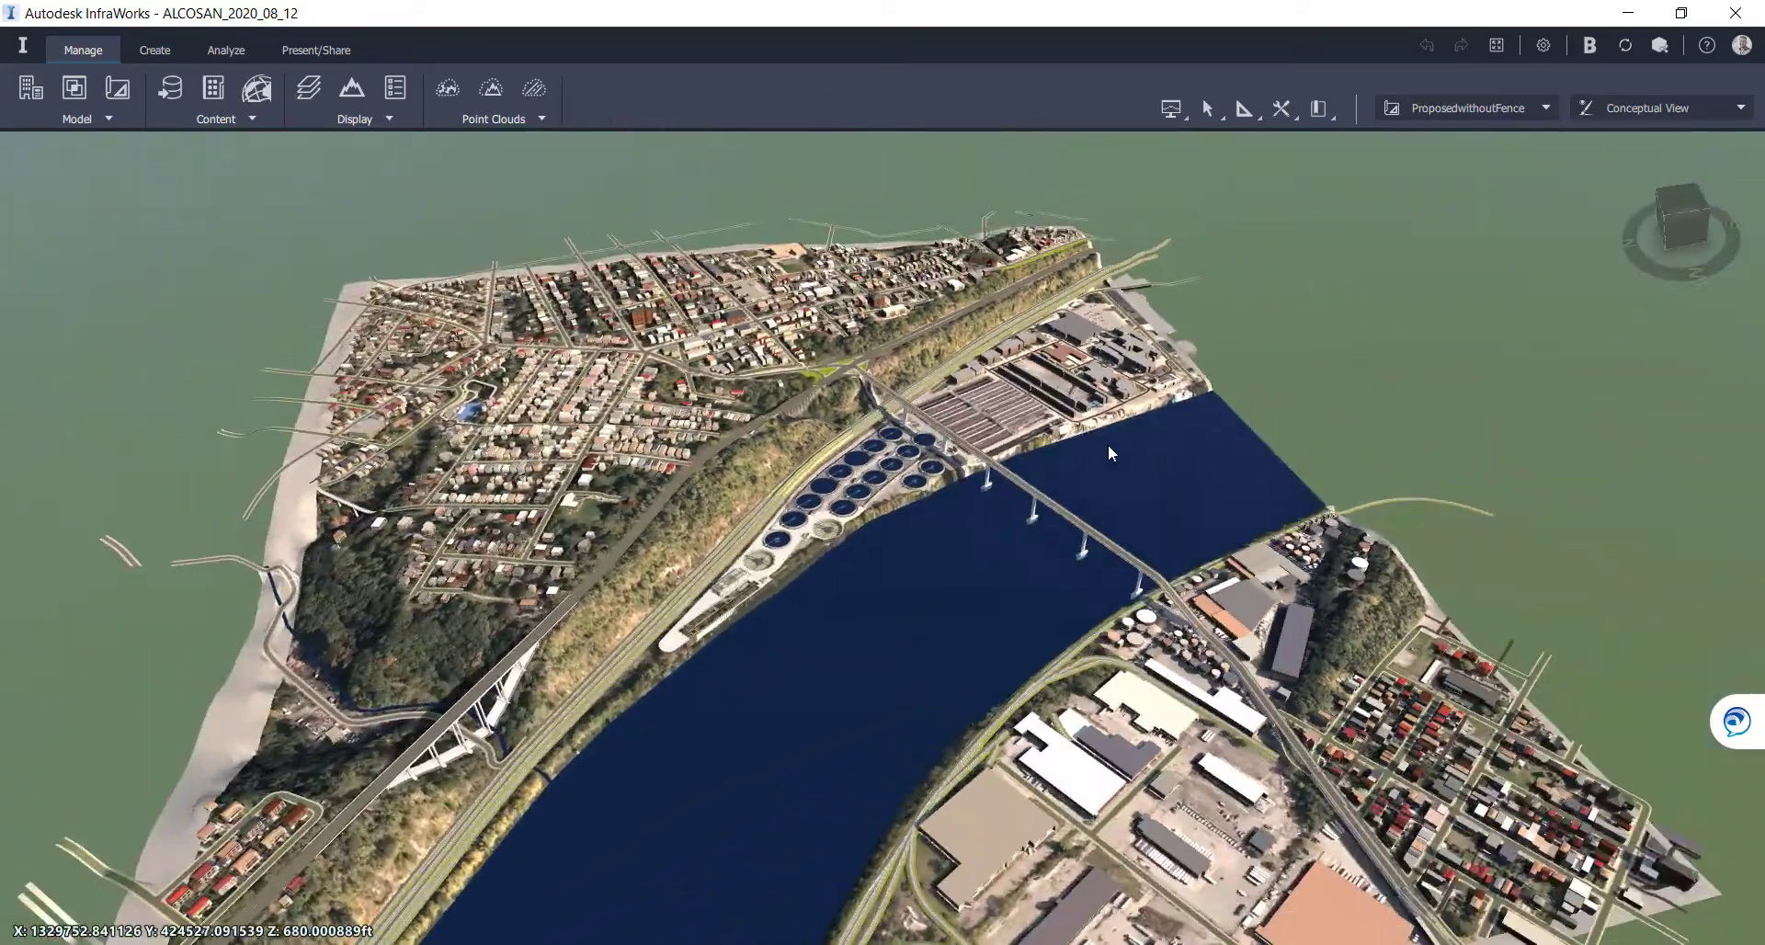
{"action": "scroll", "coordinate": [759, 565], "scroll_direction": "up", "scroll_amount": 5}
{"action": "scroll", "coordinate": [741, 573], "scroll_direction": "up", "scroll_amount": 5}
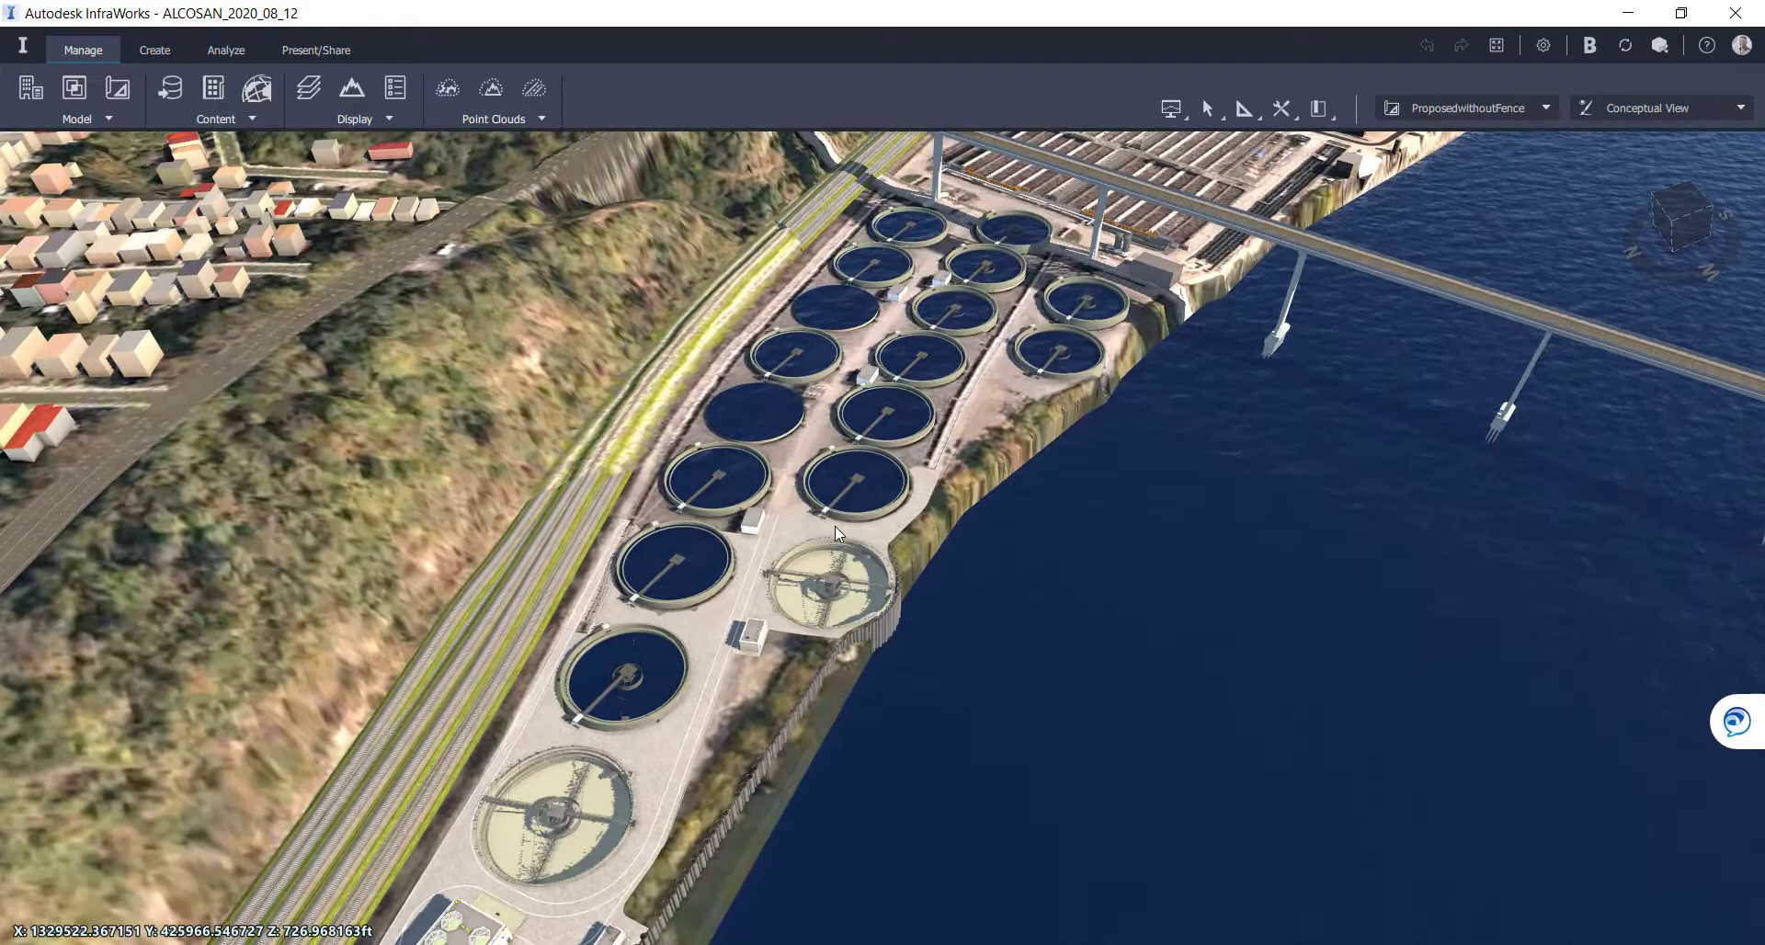
{"action": "scroll", "coordinate": [835, 526], "scroll_direction": "up", "scroll_amount": 5}
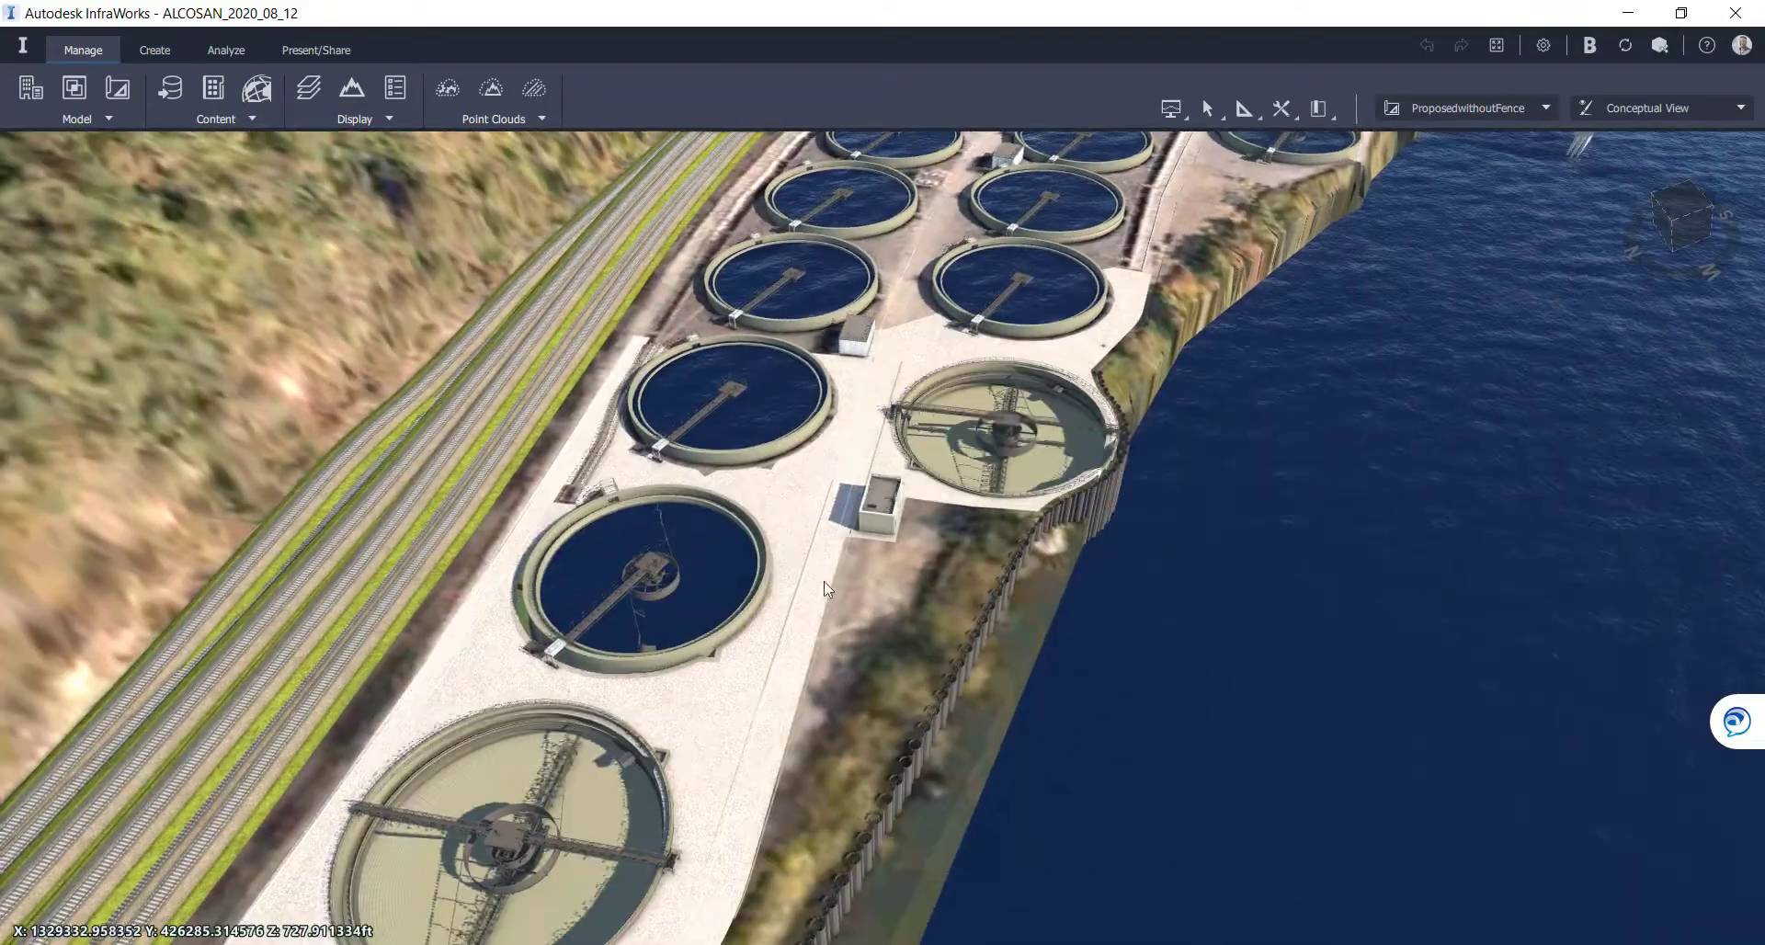
{"action": "middle_click_drag", "start_coordinate": [825, 581], "coordinate": [1075, 358]}
{"action": "left_click_drag", "start_coordinate": [830, 734], "coordinate": [907, 598]}
{"action": "scroll", "coordinate": [907, 602], "scroll_direction": "up", "scroll_amount": 6}
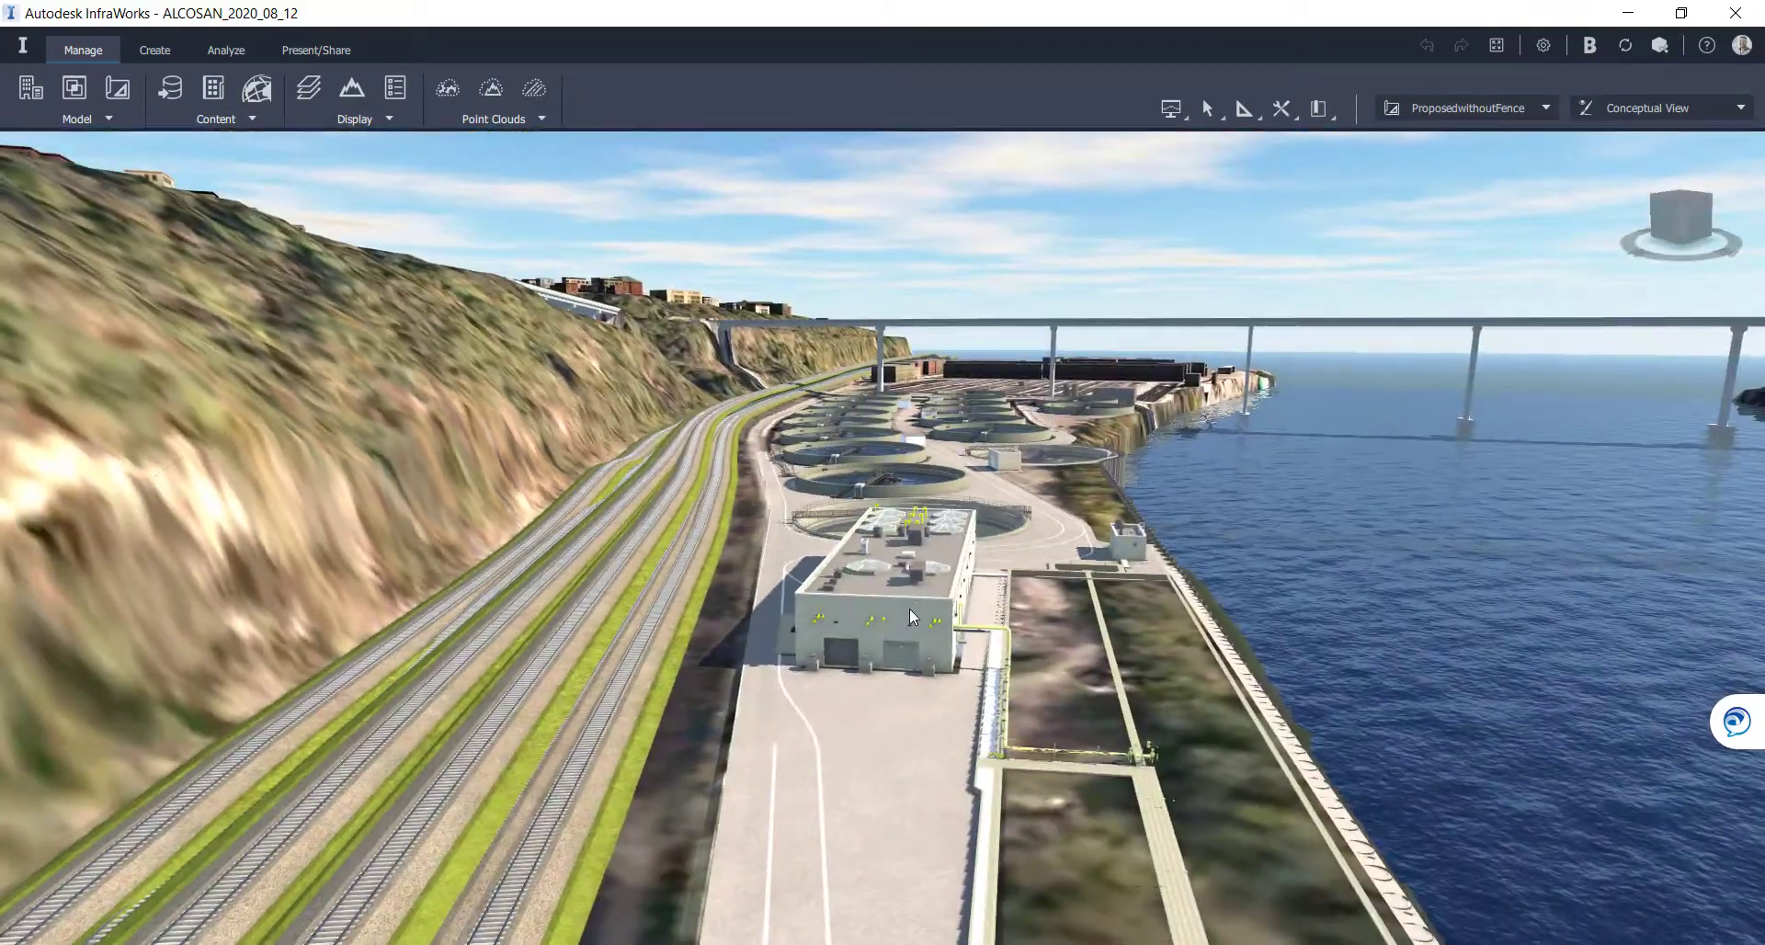
Inspect the long building's roof, its interior tanks and piping, and the structure below ground
{"action": "scroll", "coordinate": [902, 644], "scroll_direction": "up", "scroll_amount": 6}
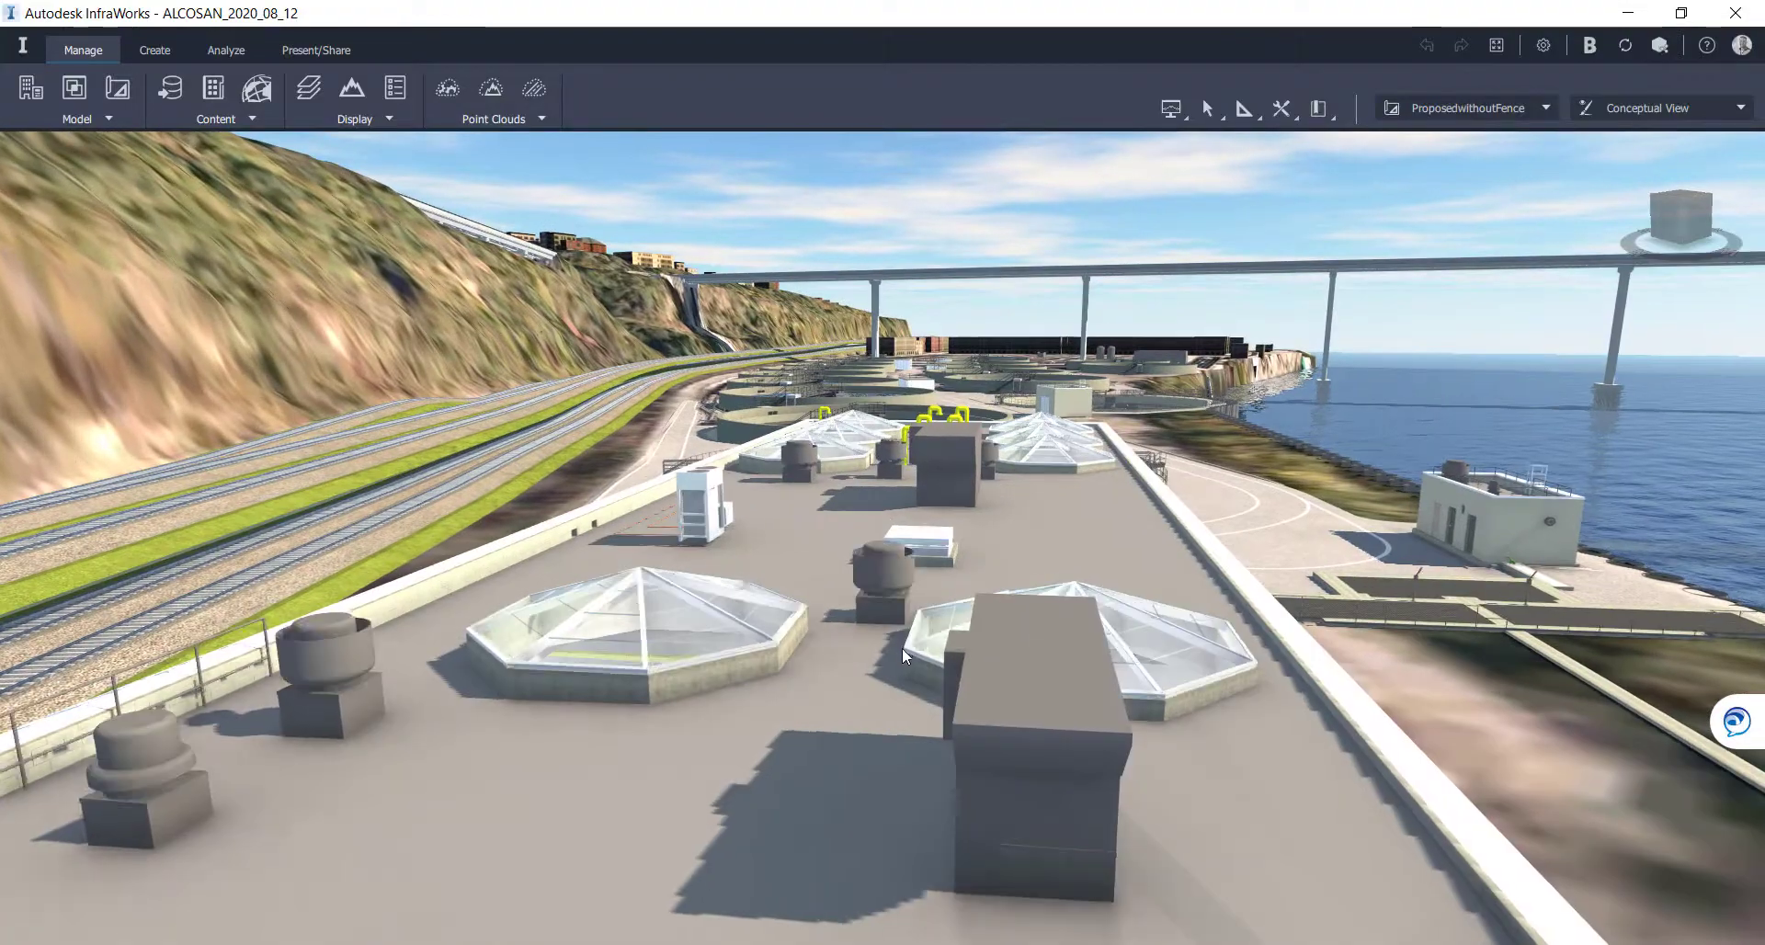
{"action": "scroll", "coordinate": [903, 712], "scroll_direction": "up", "scroll_amount": 8}
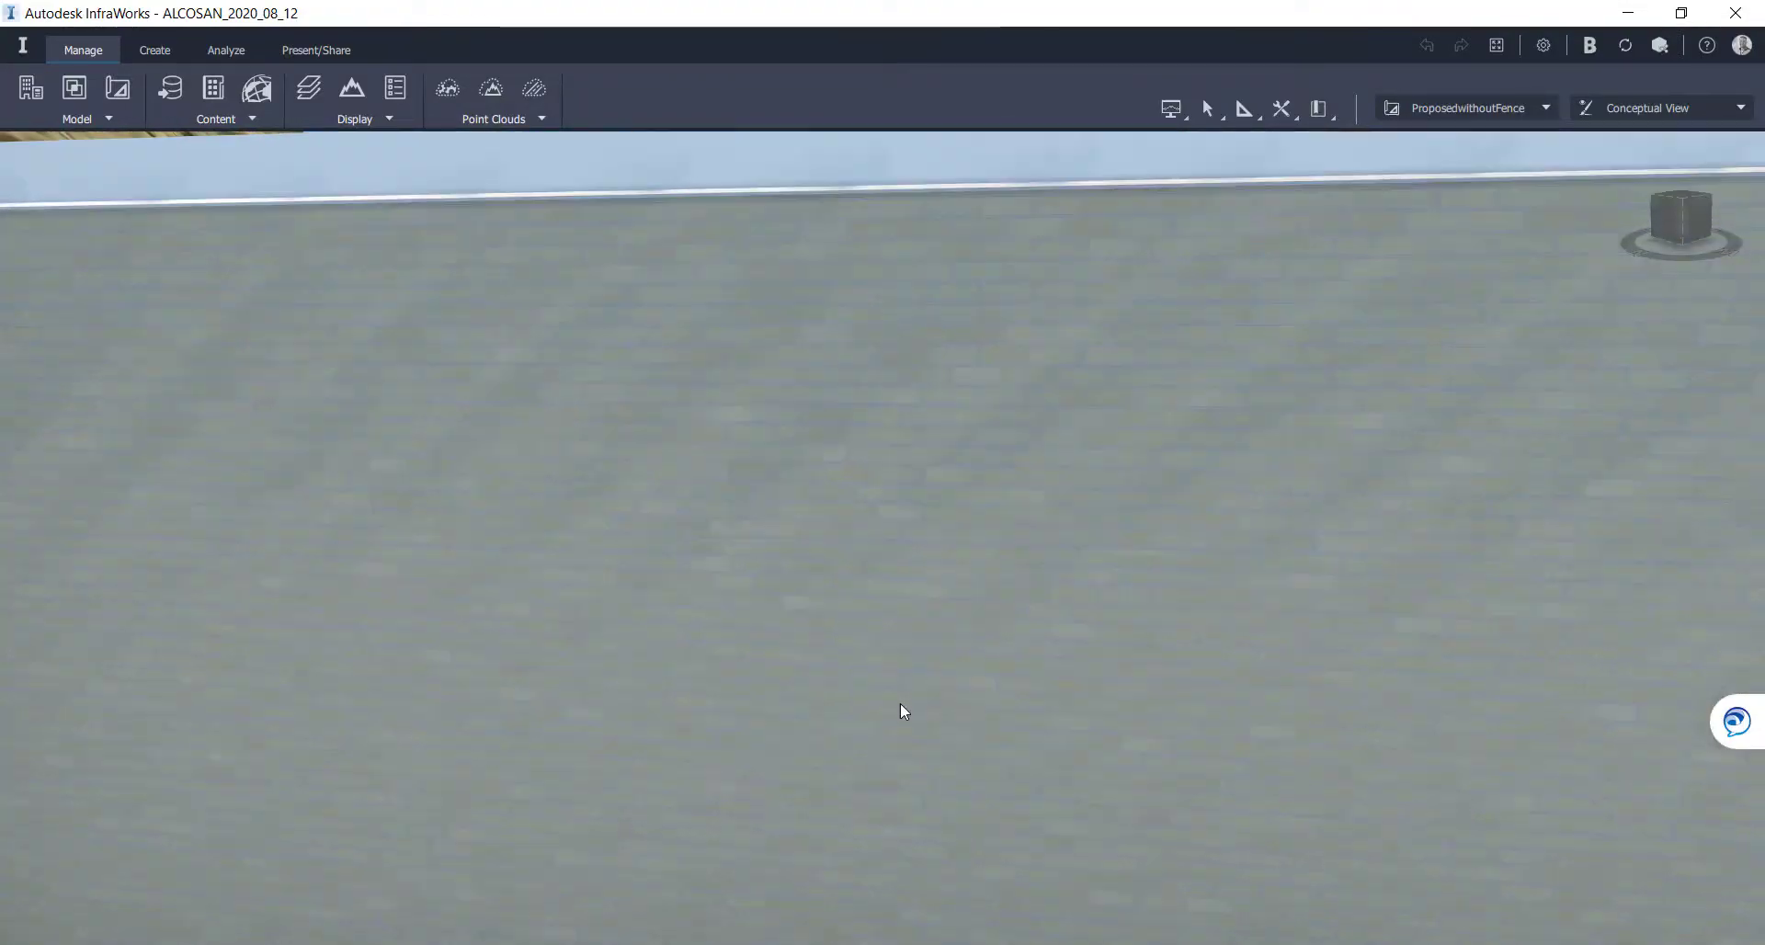
{"action": "scroll", "coordinate": [898, 721], "scroll_direction": "up", "scroll_amount": 8}
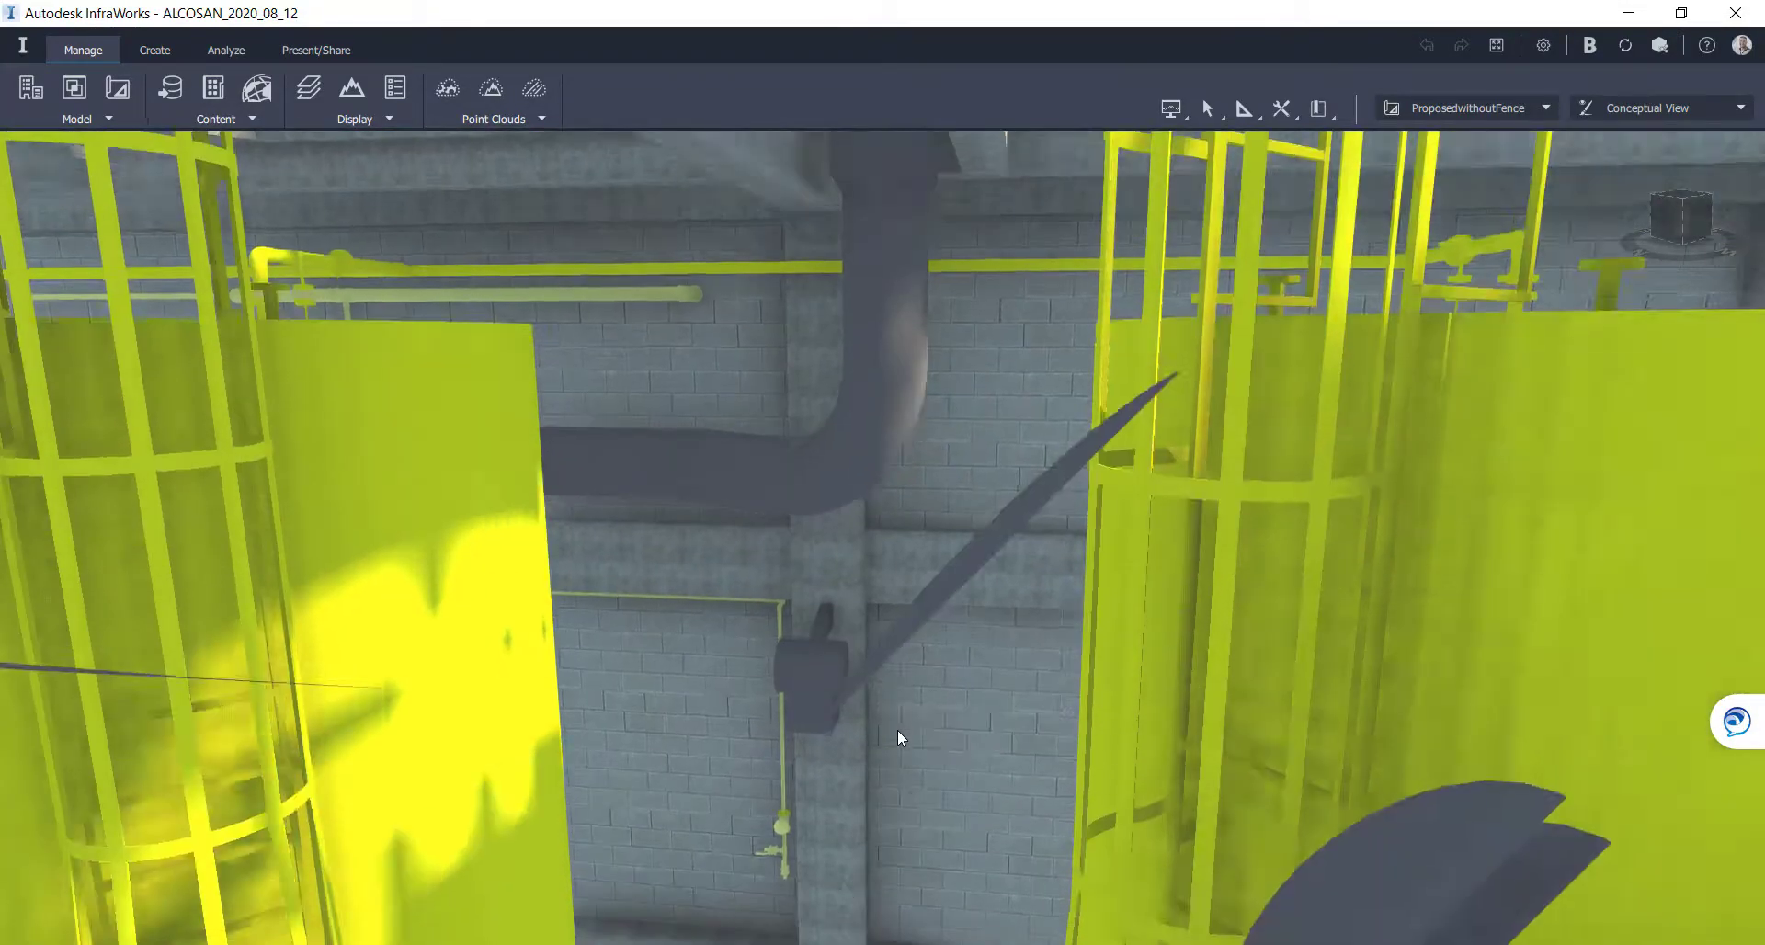
{"action": "scroll", "coordinate": [899, 809], "scroll_direction": "up", "scroll_amount": 8}
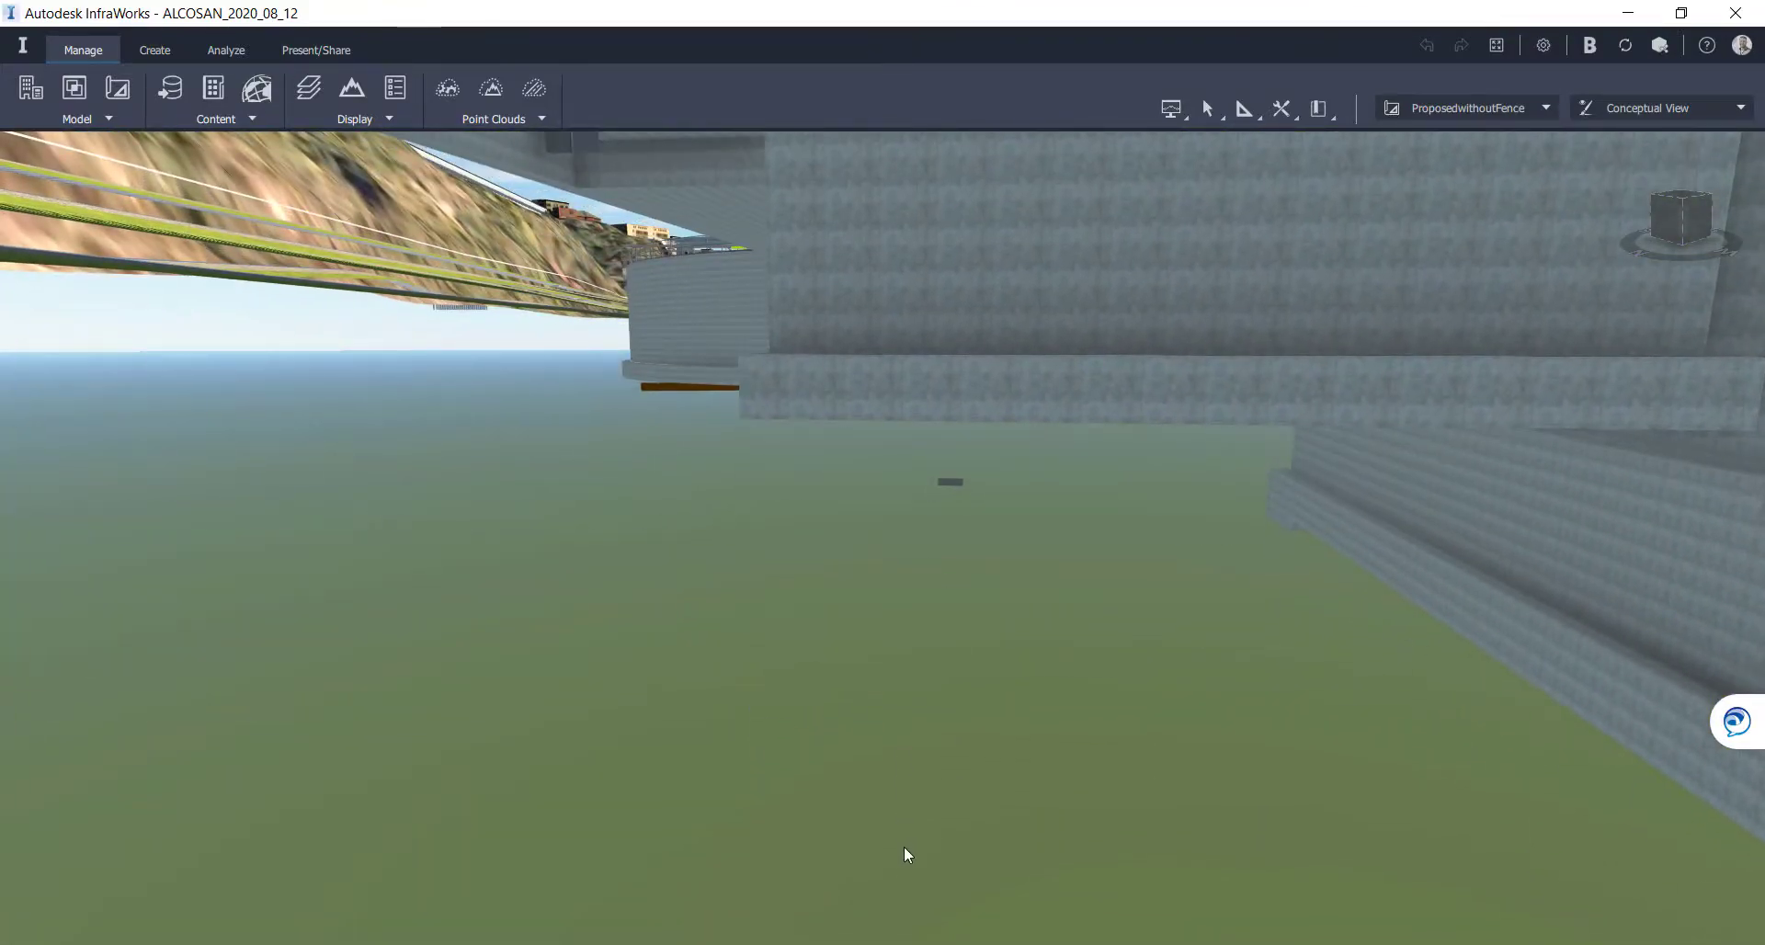
{"action": "scroll", "coordinate": [899, 809], "scroll_direction": "down", "scroll_amount": 10}
{"action": "scroll", "coordinate": [1032, 662], "scroll_direction": "down", "scroll_amount": 8}
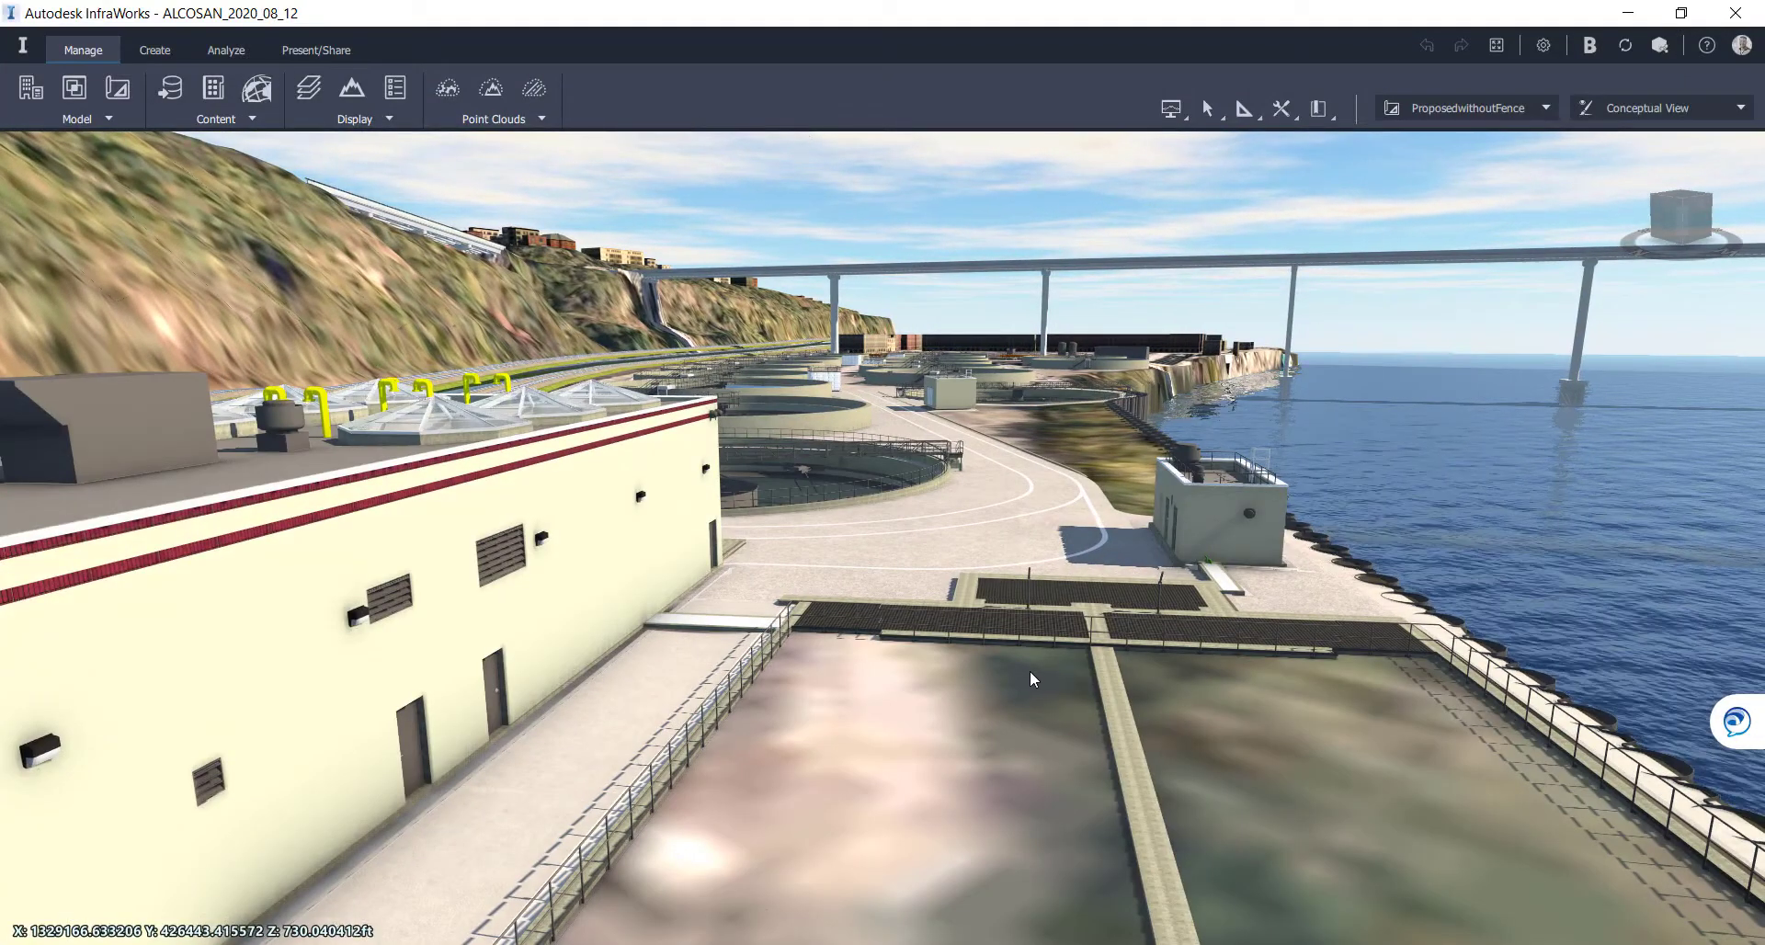
Select the ground coverage area over the long rectangular basins beside the building
{"action": "scroll", "coordinate": [1029, 671], "scroll_direction": "up", "scroll_amount": 5}
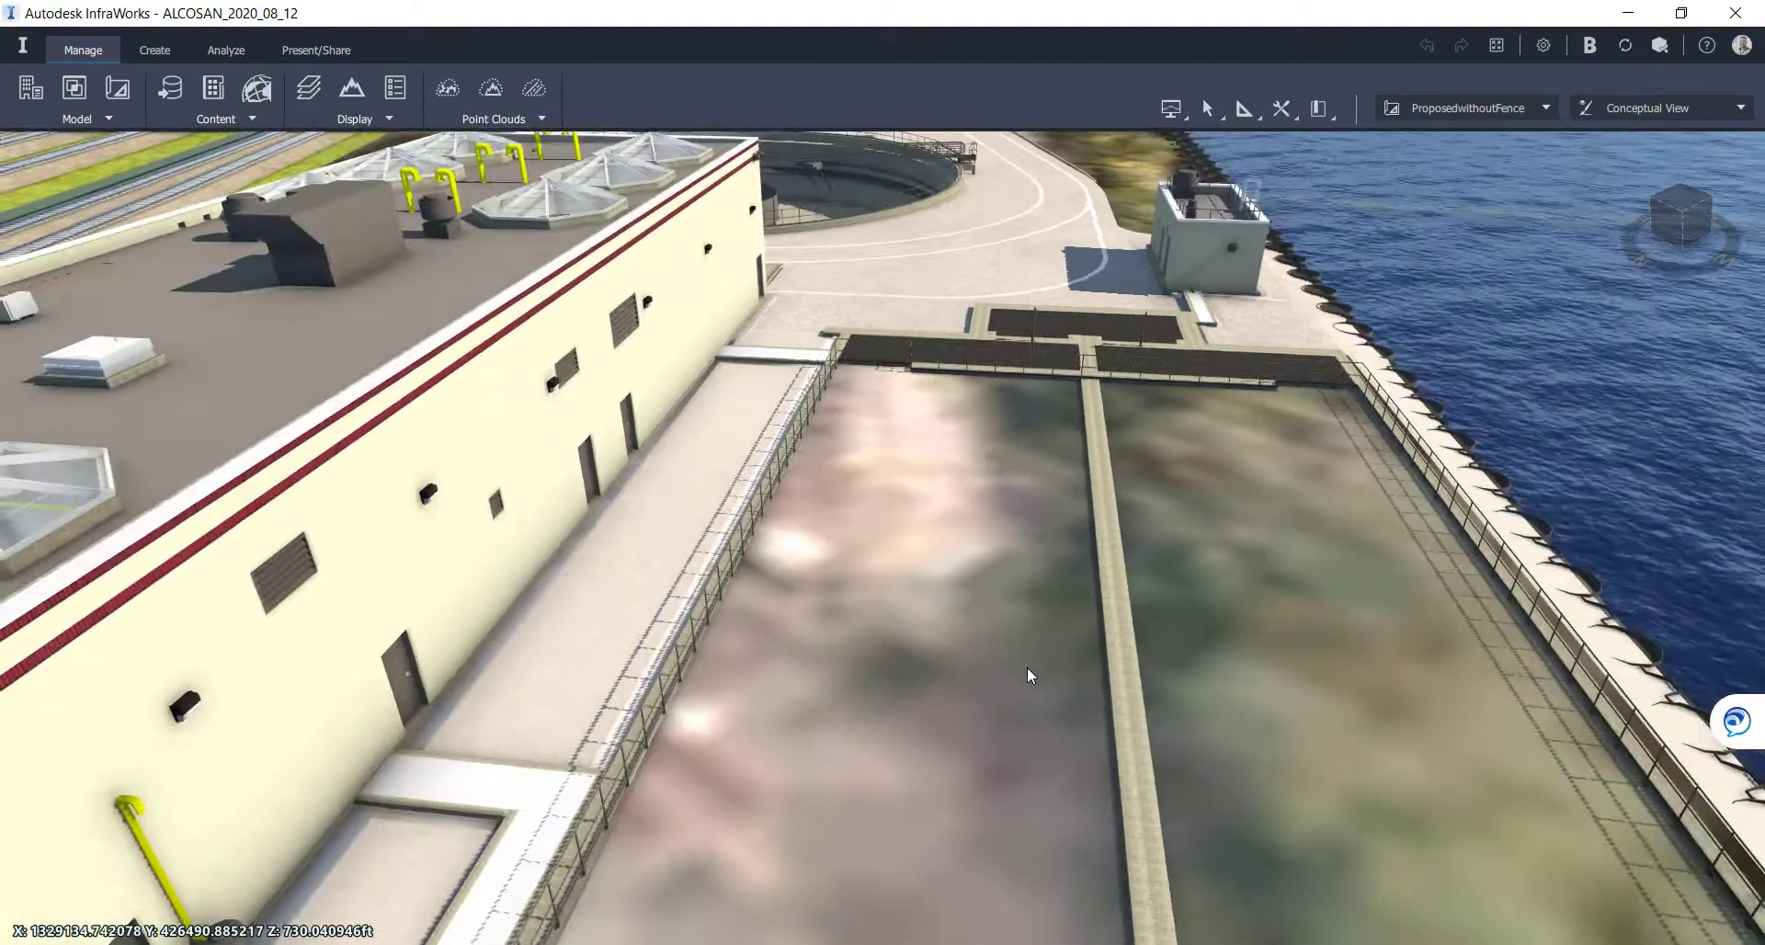
{"action": "scroll", "coordinate": [1028, 666], "scroll_direction": "down", "scroll_amount": 5}
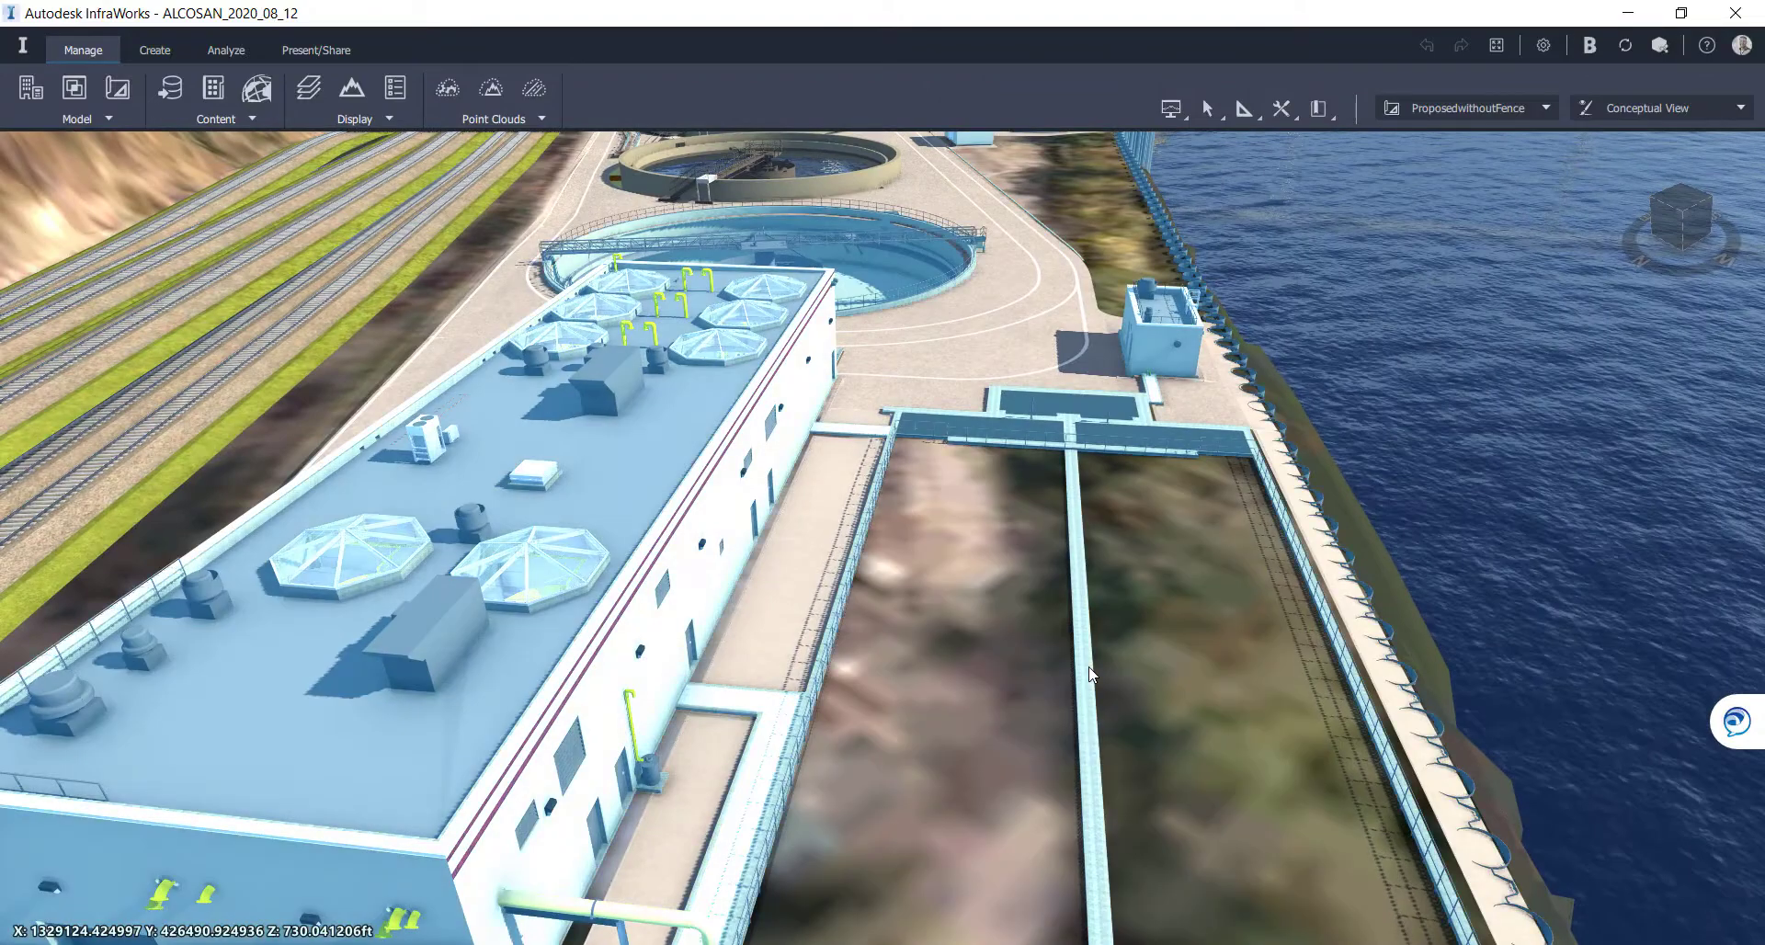
{"action": "scroll", "coordinate": [1058, 643], "scroll_direction": "down", "scroll_amount": 6}
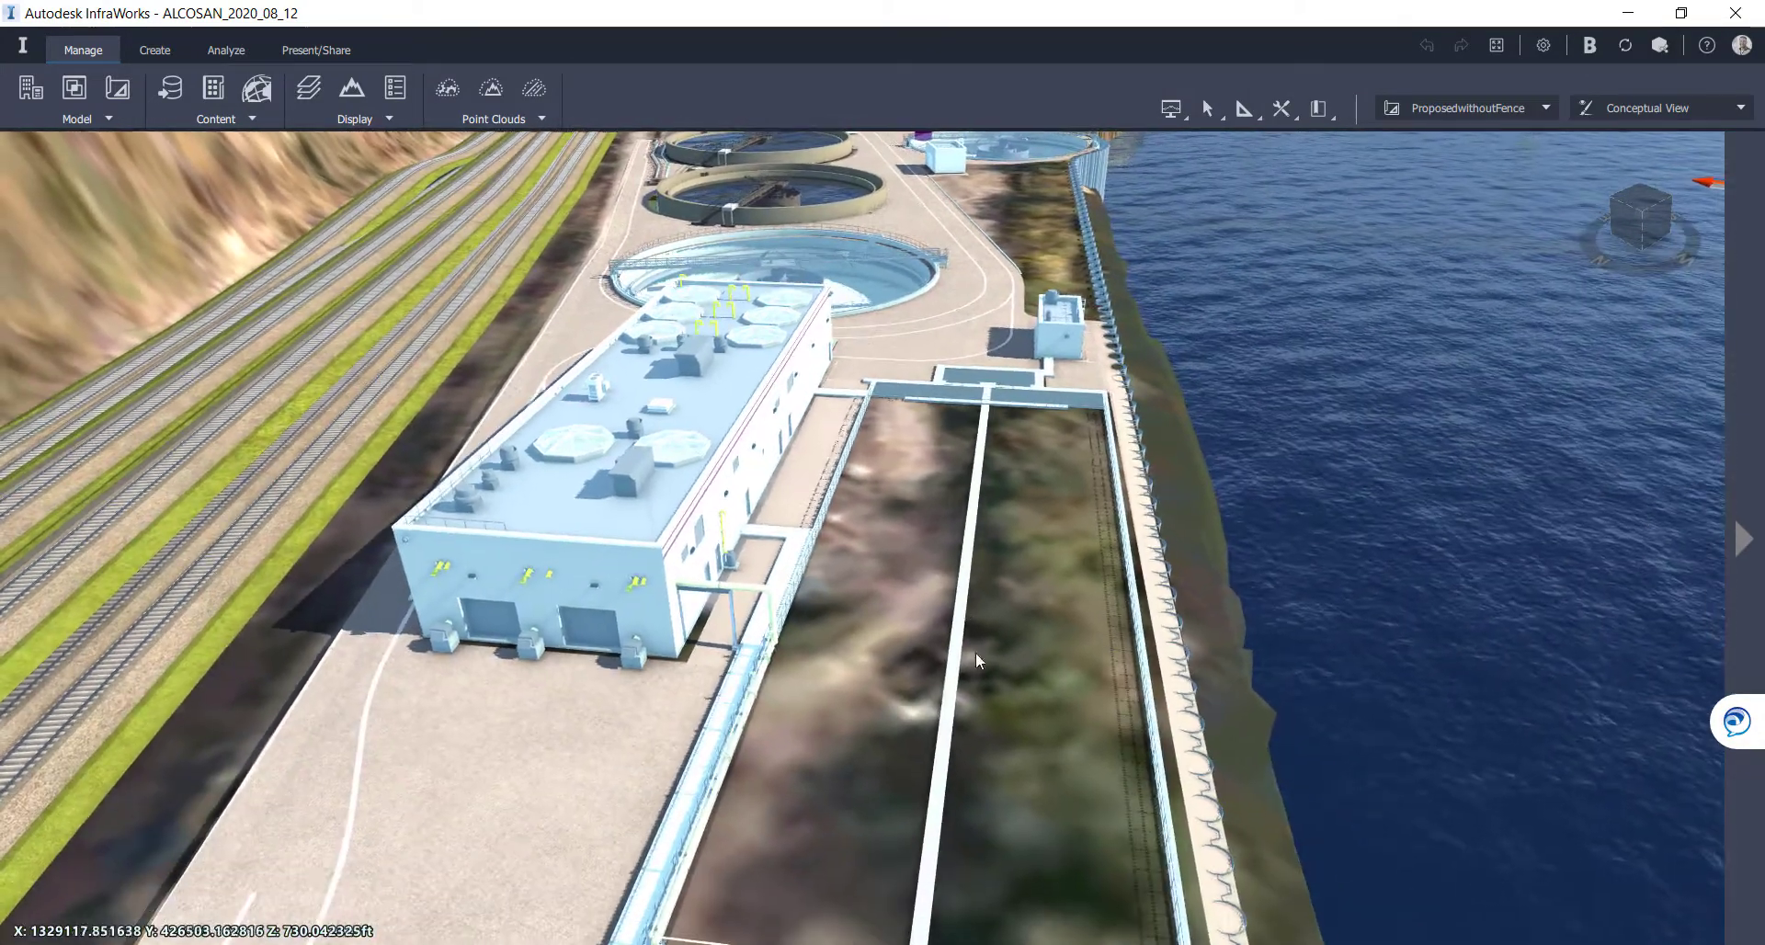
{"action": "left_click", "coordinate": [990, 699]}
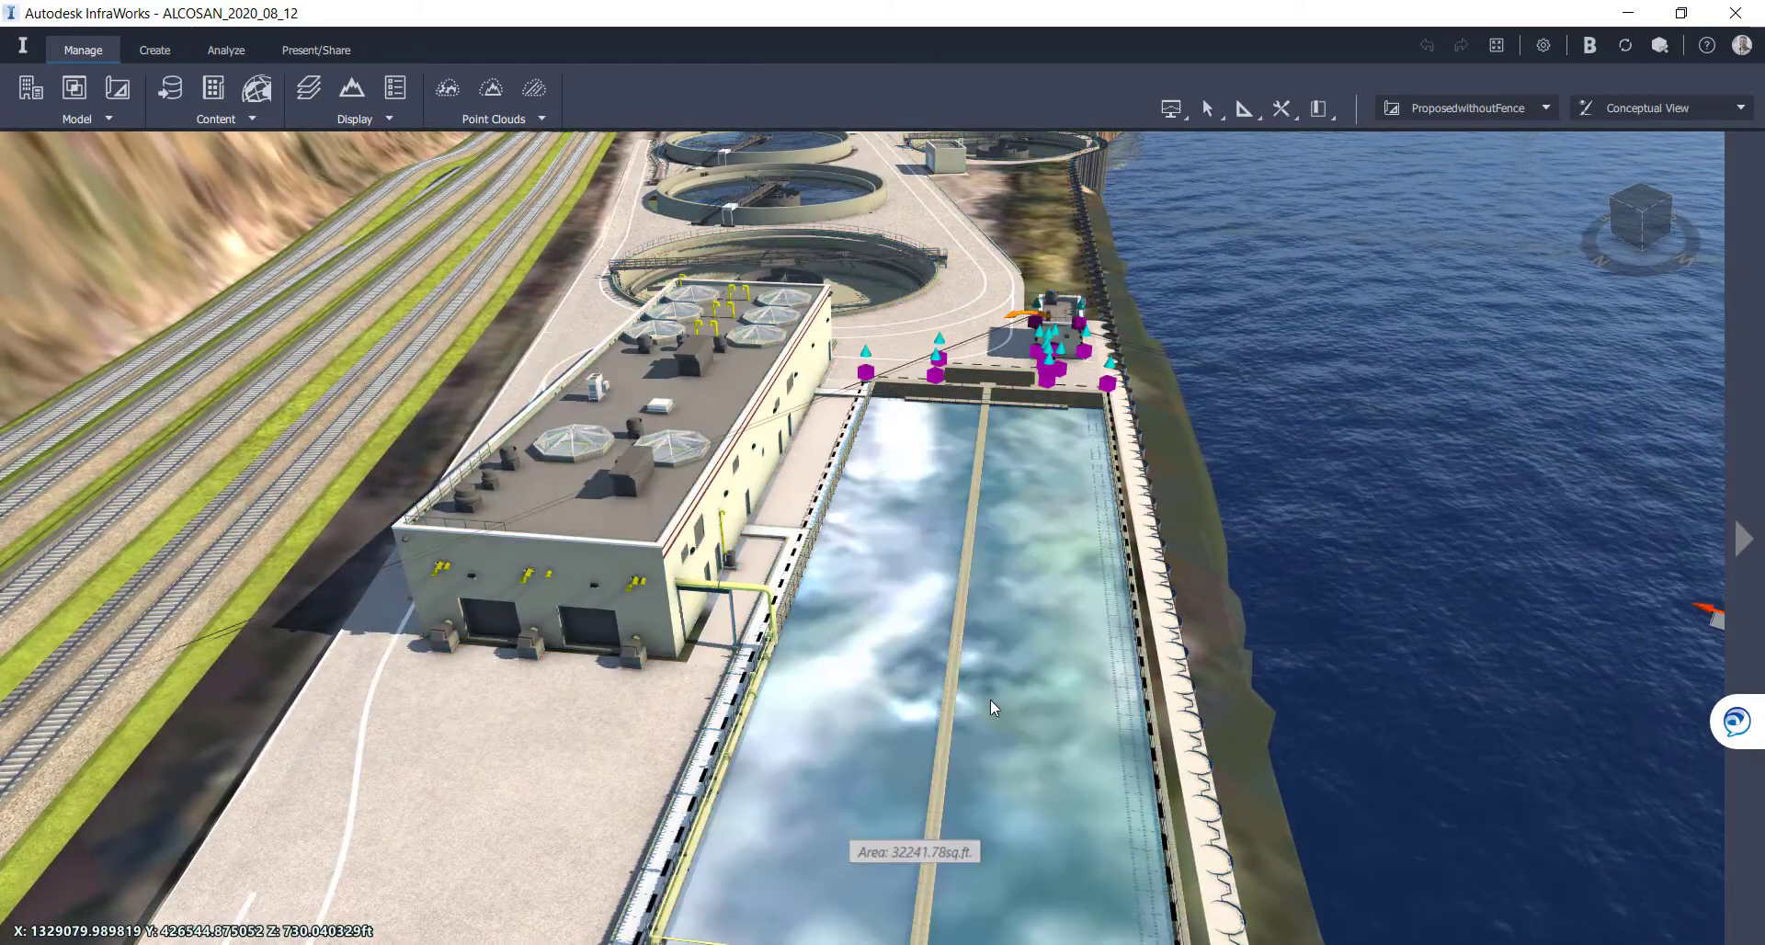
Examine the selected area's boundary around the small riverside building, including the building's interior, green piping and below-grade walls
{"action": "left_click_drag", "start_coordinate": [1030, 562], "coordinate": [1007, 659]}
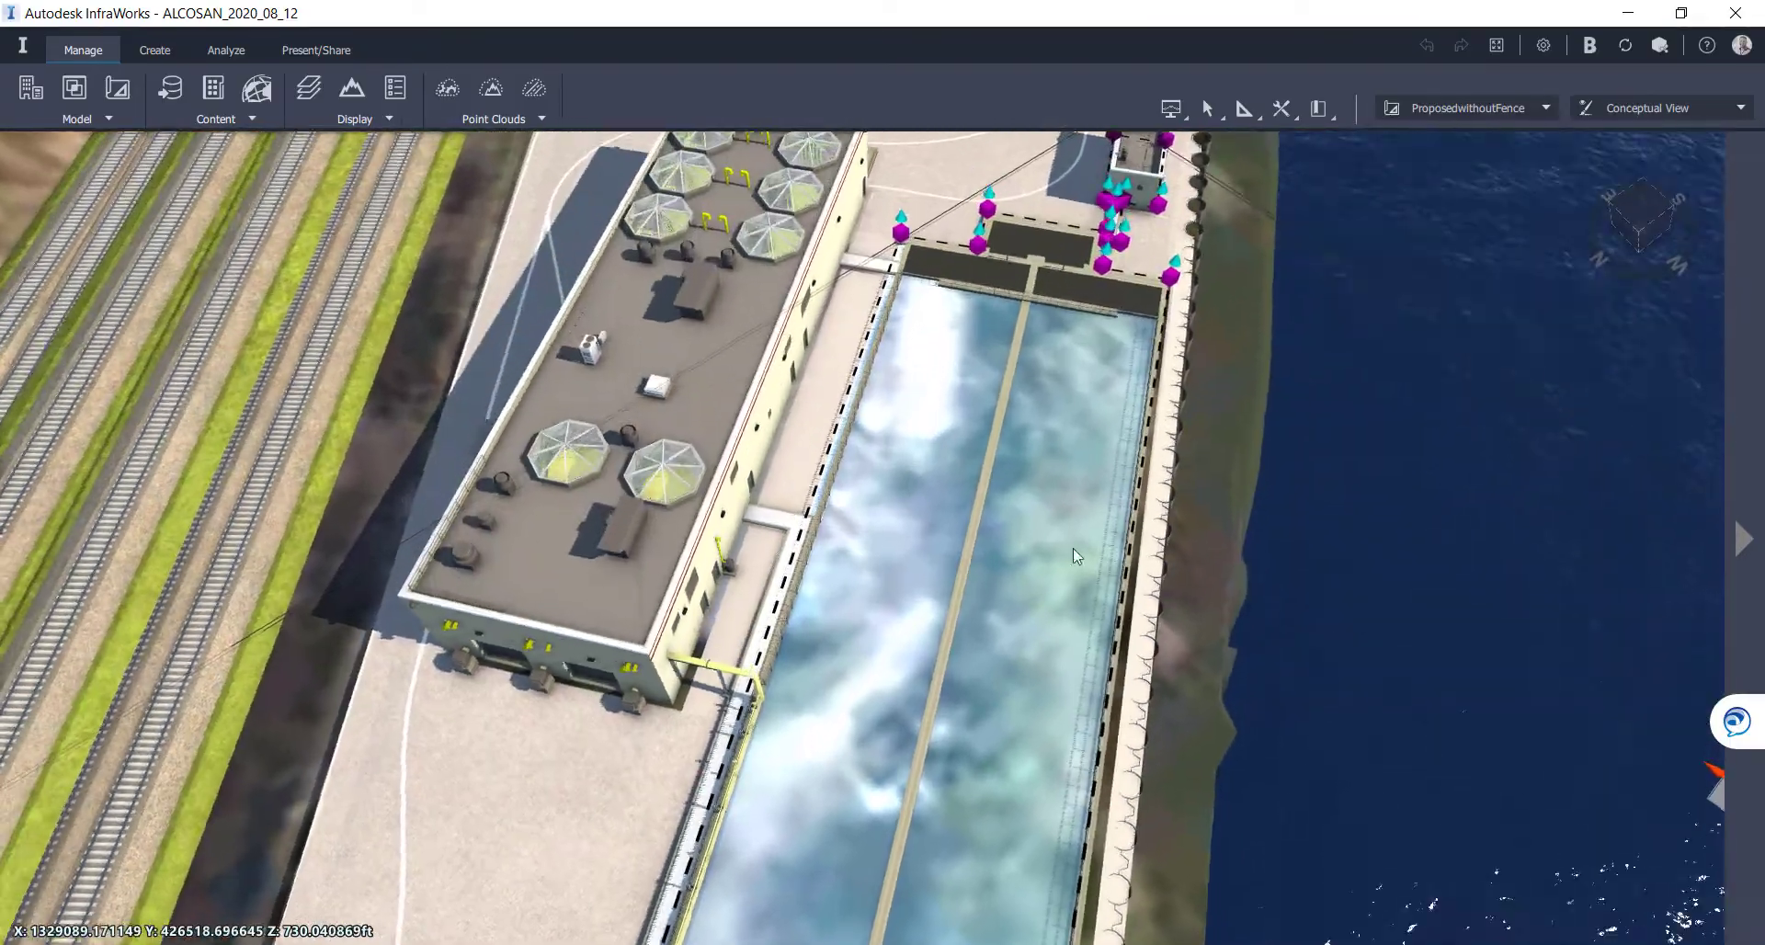
{"action": "middle_click_drag", "start_coordinate": [1144, 318], "coordinate": [1087, 492]}
{"action": "scroll", "coordinate": [1090, 492], "scroll_direction": "up", "scroll_amount": 8}
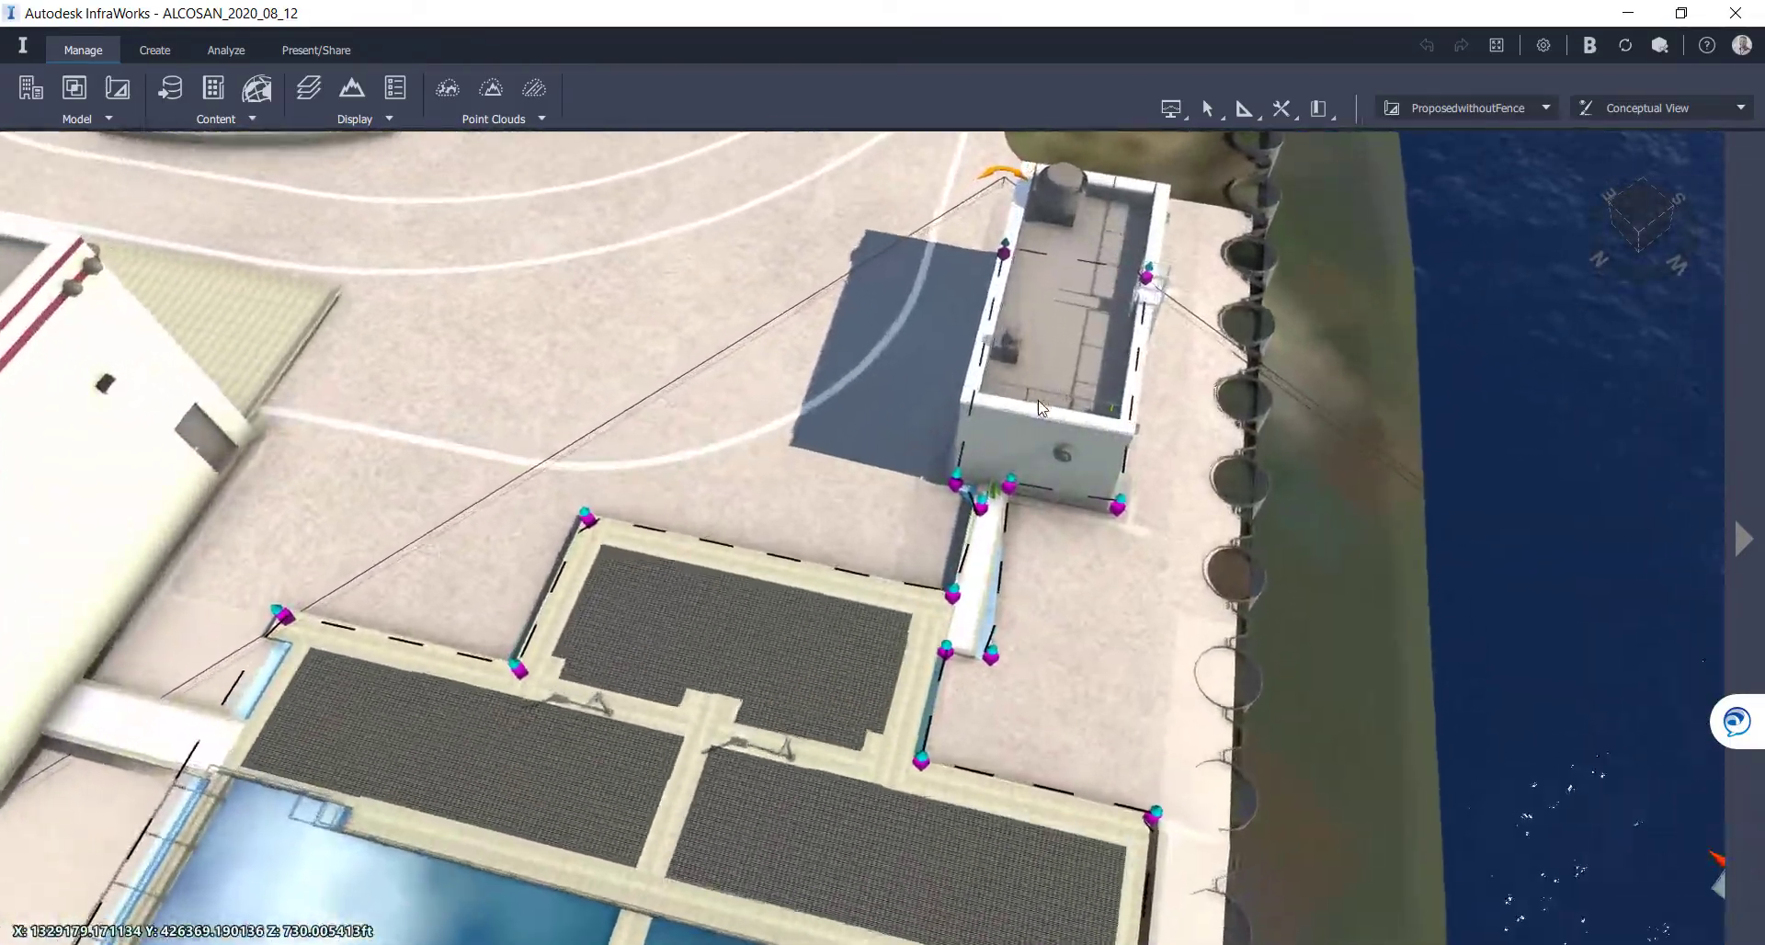
{"action": "scroll", "coordinate": [1085, 456], "scroll_direction": "up", "scroll_amount": 8}
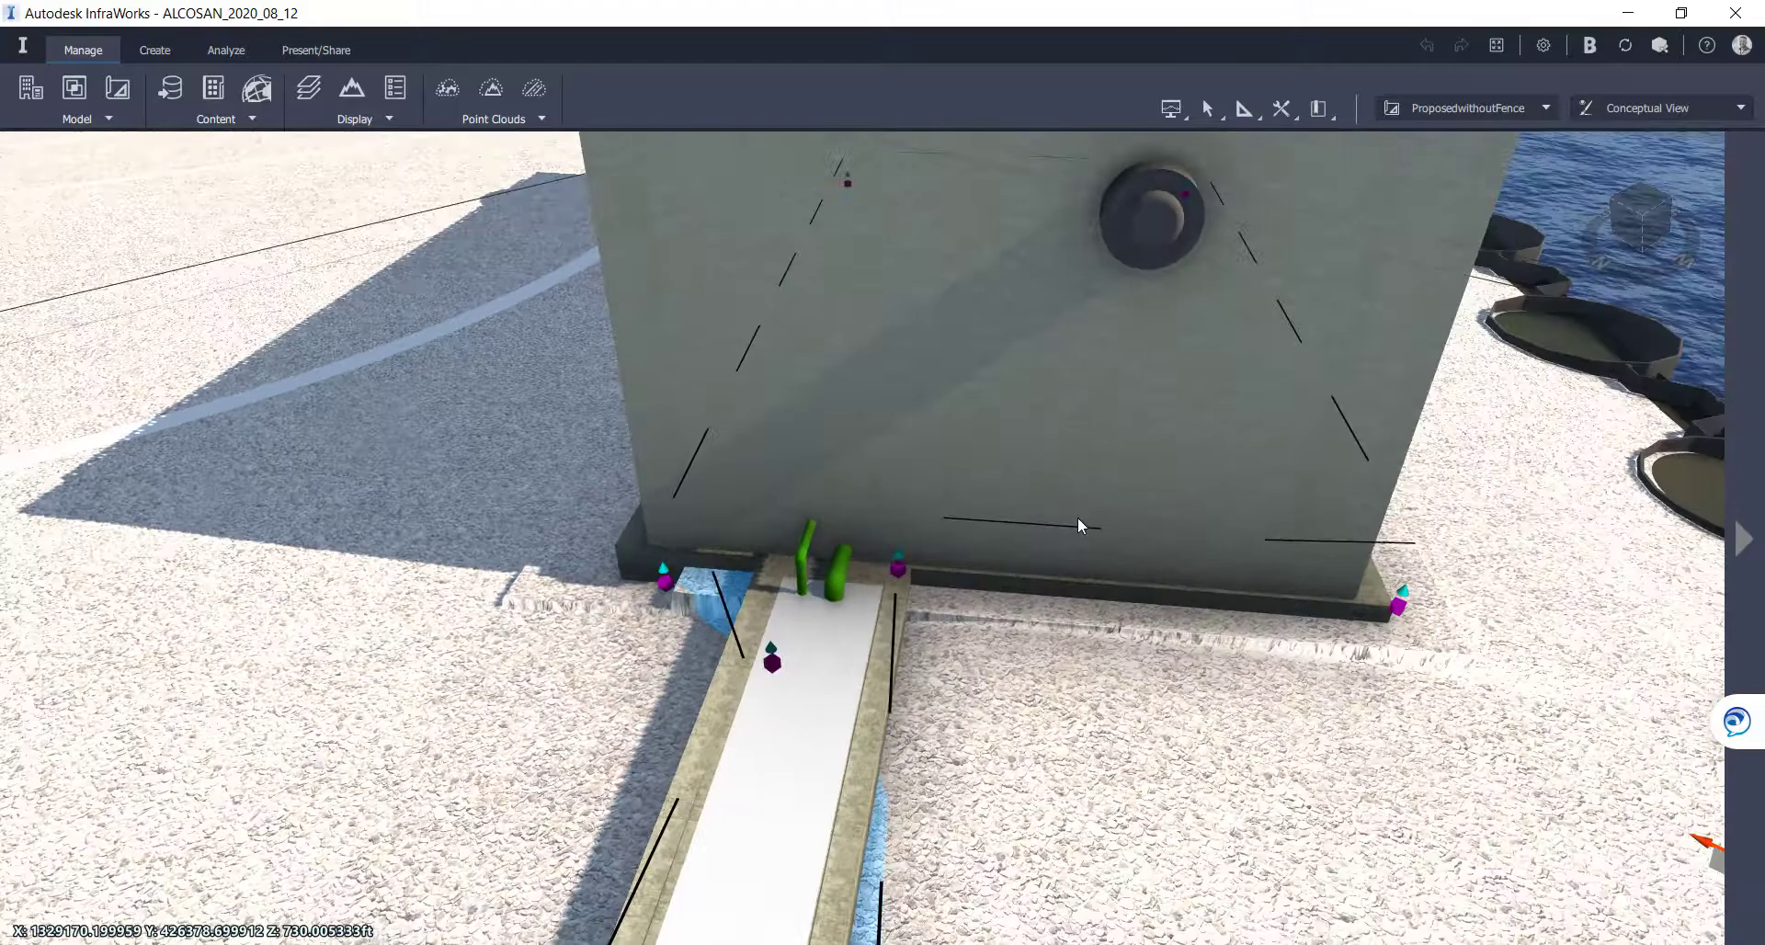
{"action": "scroll", "coordinate": [1083, 469], "scroll_direction": "up", "scroll_amount": 5}
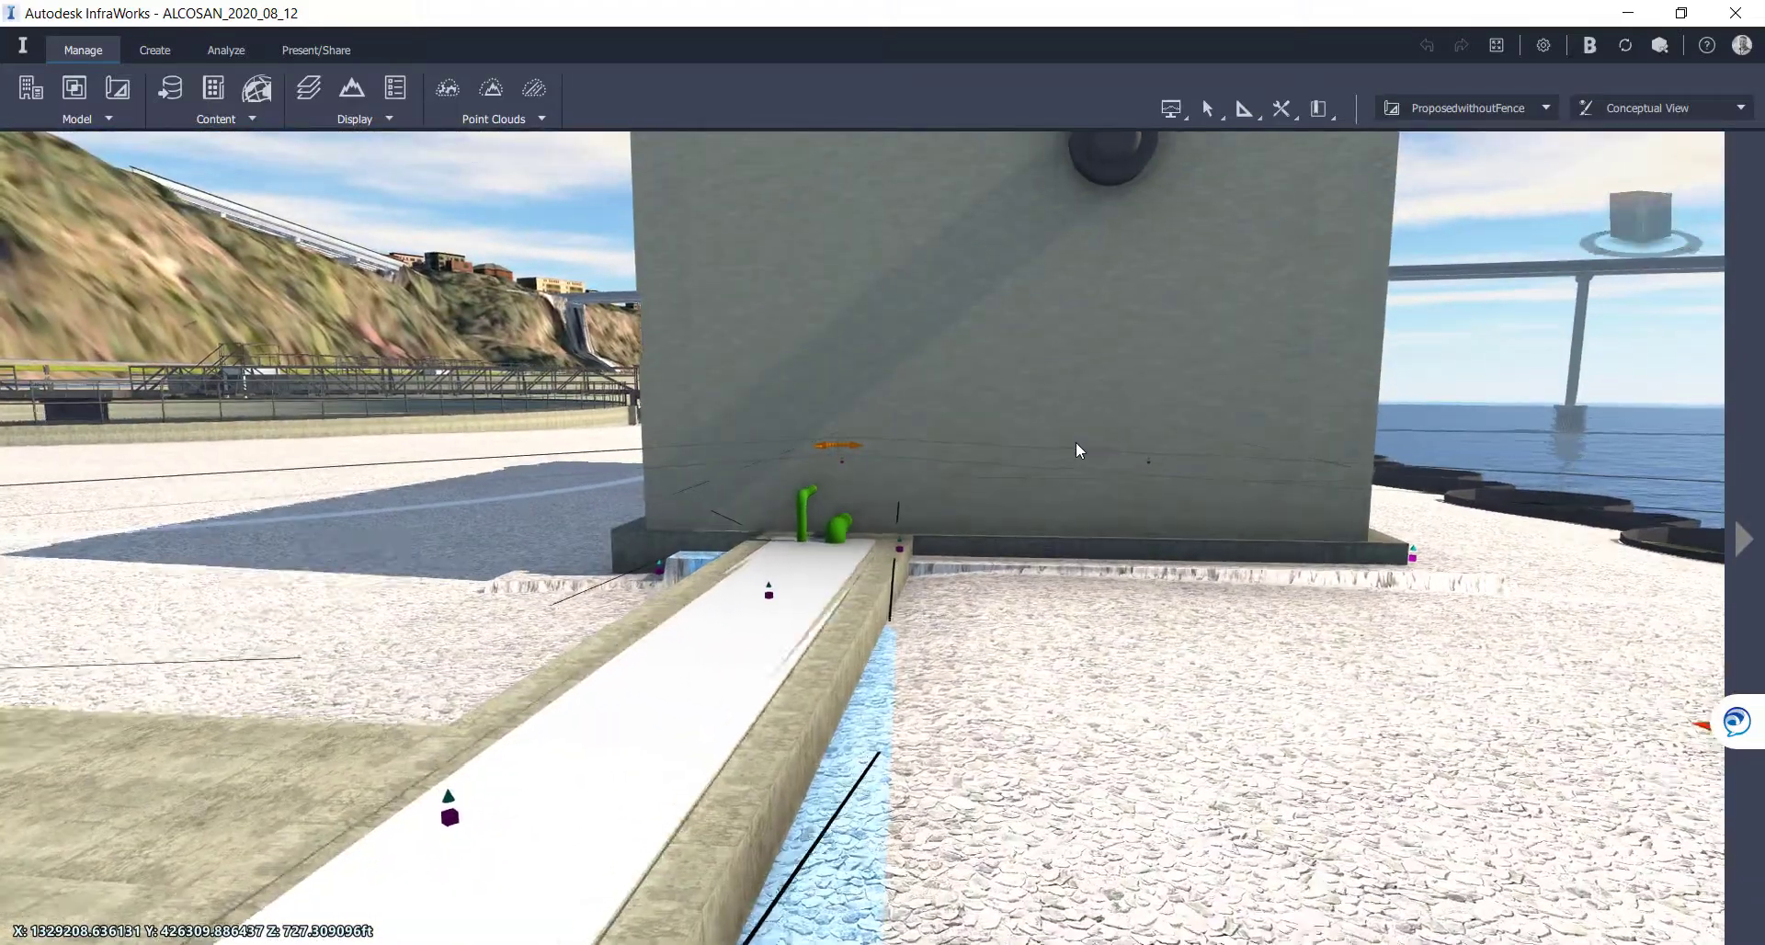
{"action": "scroll", "coordinate": [1075, 443], "scroll_direction": "up", "scroll_amount": 8}
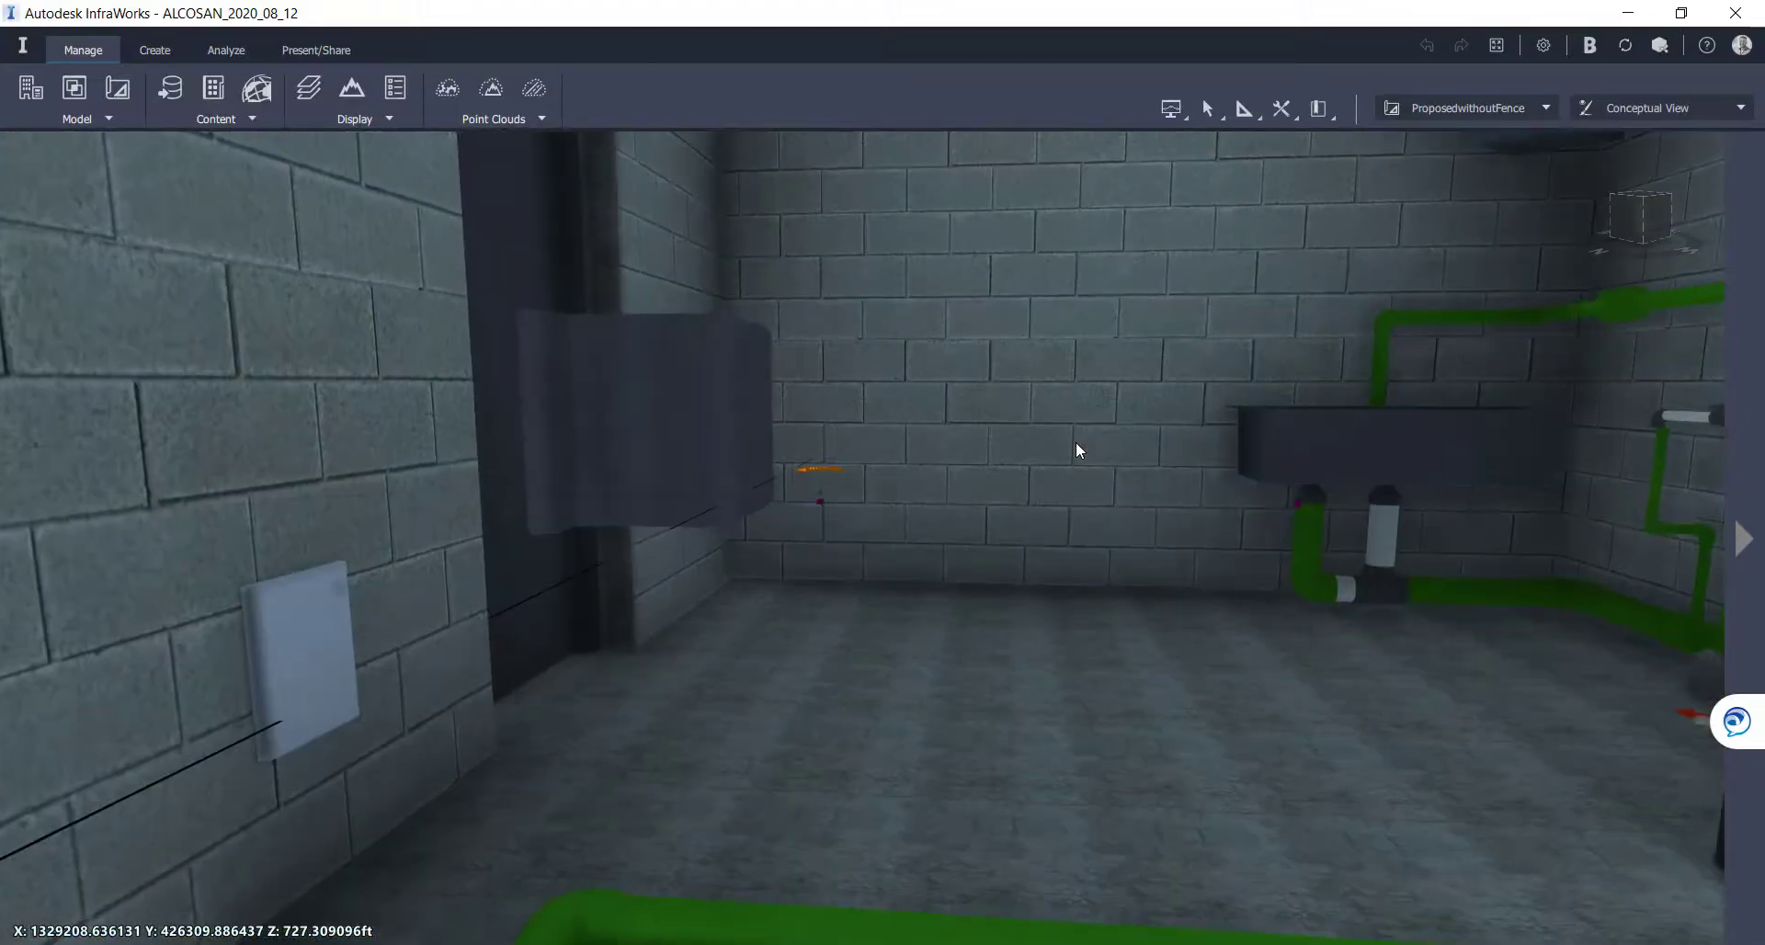
{"action": "scroll", "coordinate": [1080, 456], "scroll_direction": "up", "scroll_amount": 6}
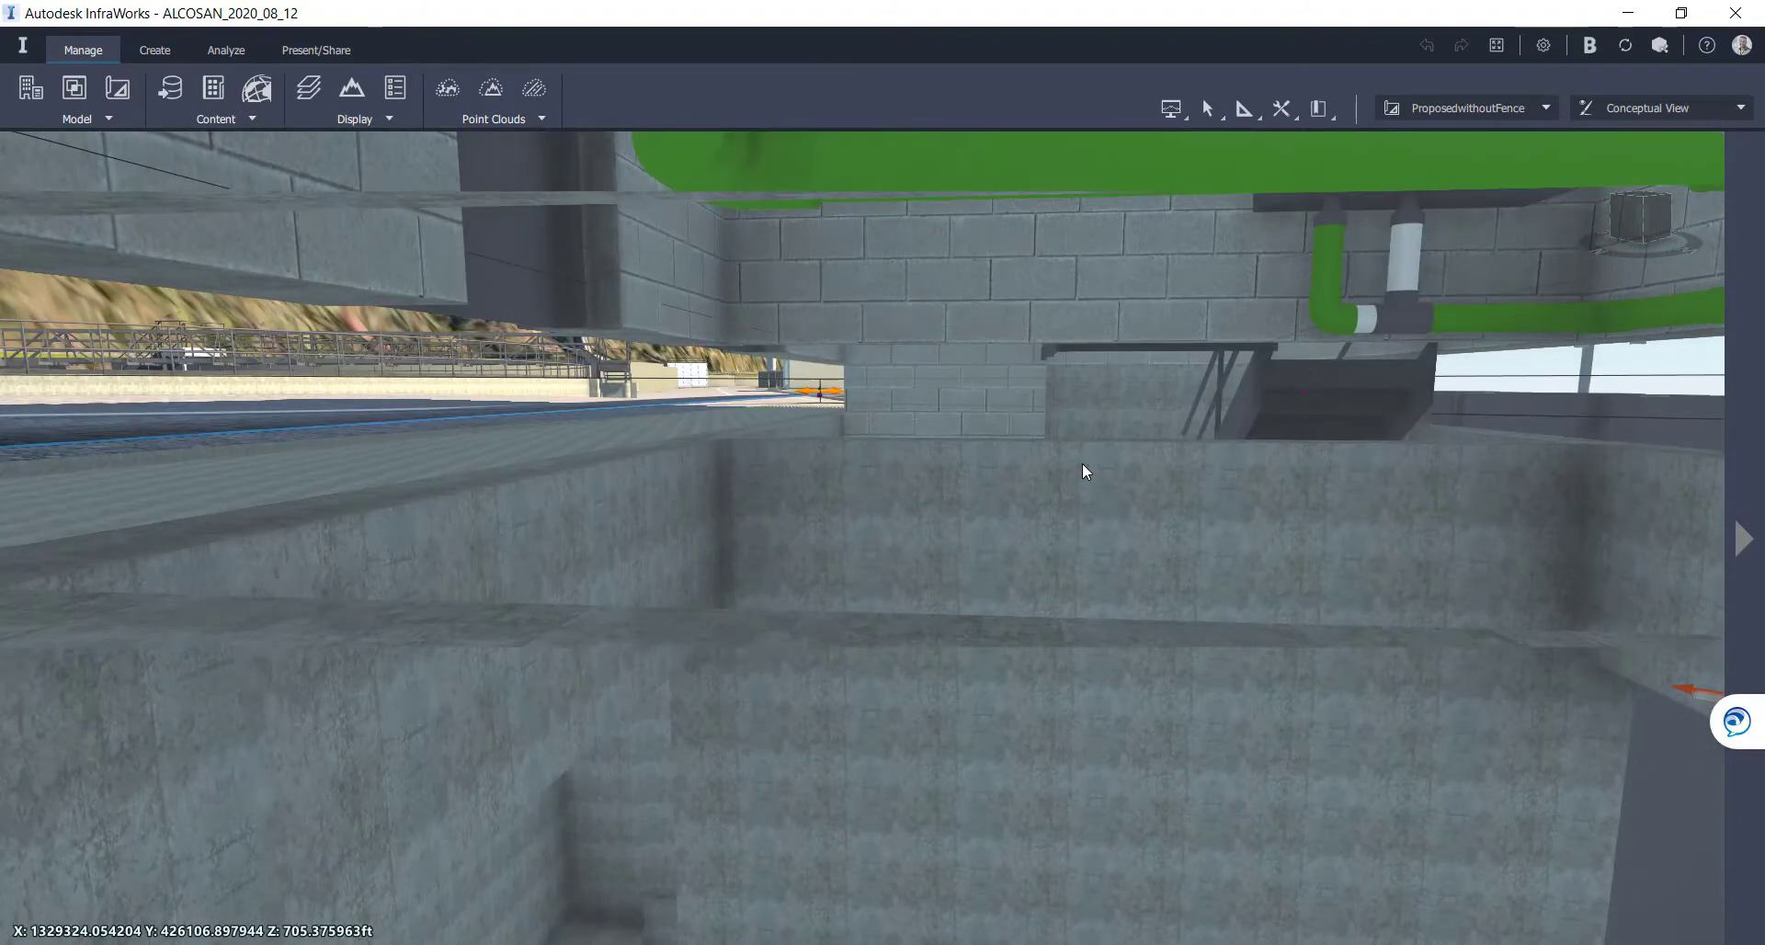
{"action": "scroll", "coordinate": [1083, 461], "scroll_direction": "down", "scroll_amount": 5}
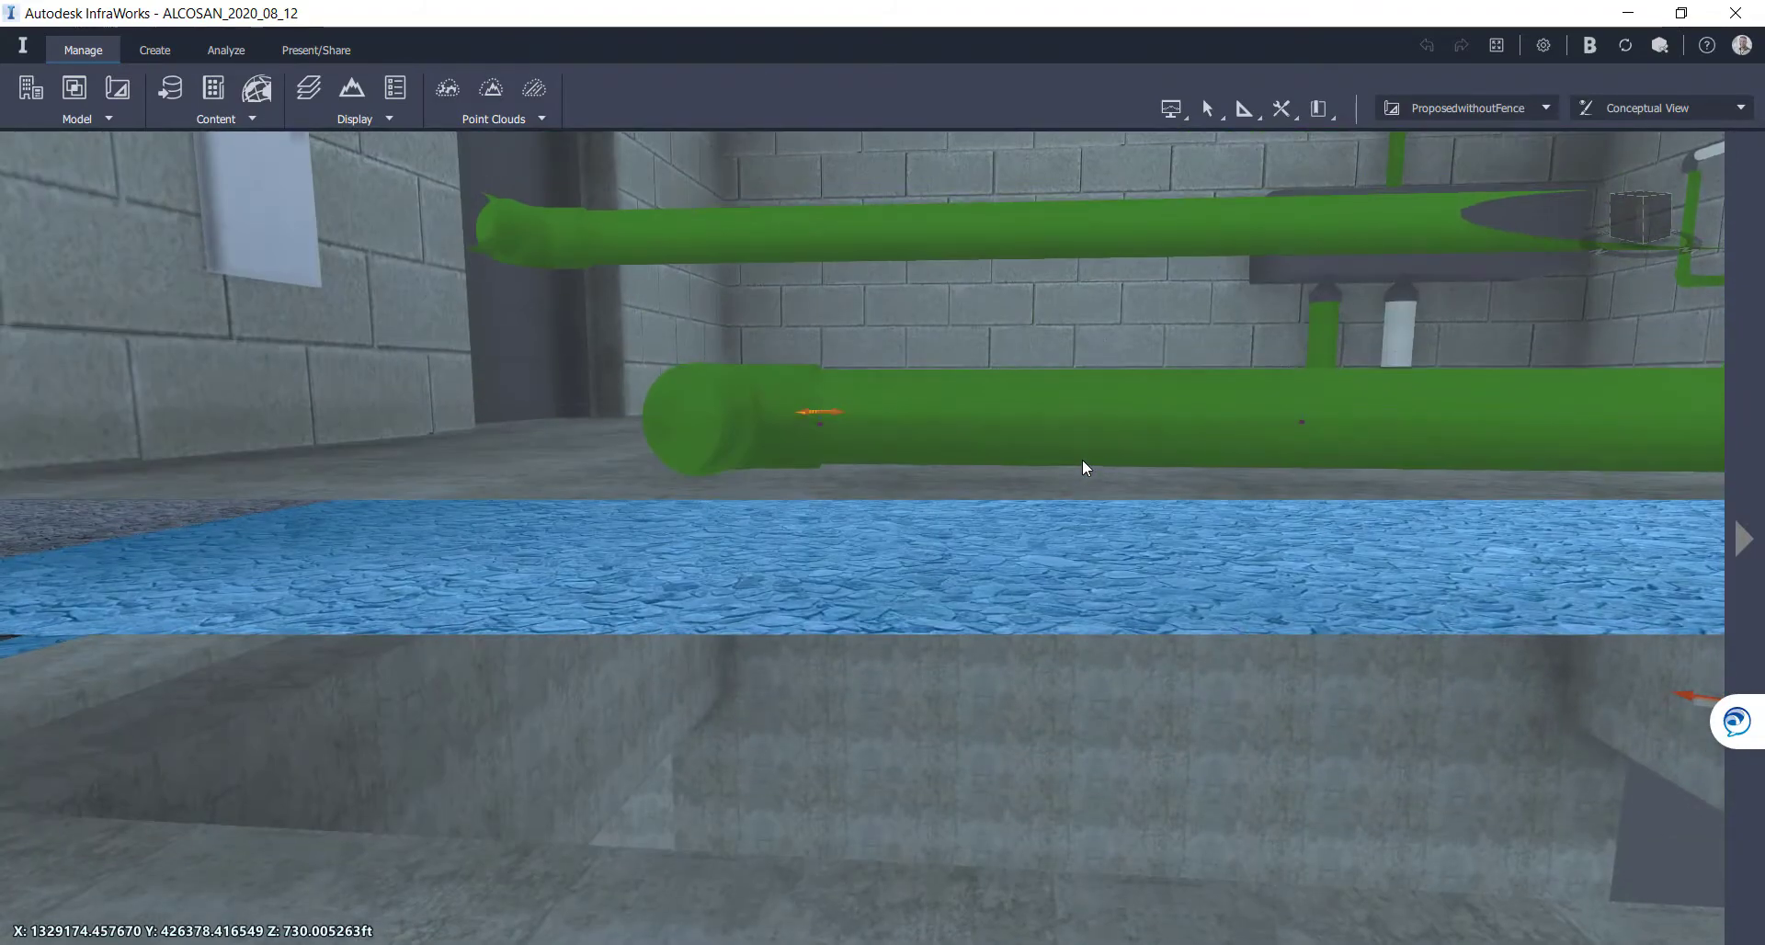
{"action": "scroll", "coordinate": [1083, 457], "scroll_direction": "down", "scroll_amount": 3}
{"action": "scroll", "coordinate": [1082, 457], "scroll_direction": "down", "scroll_amount": 10}
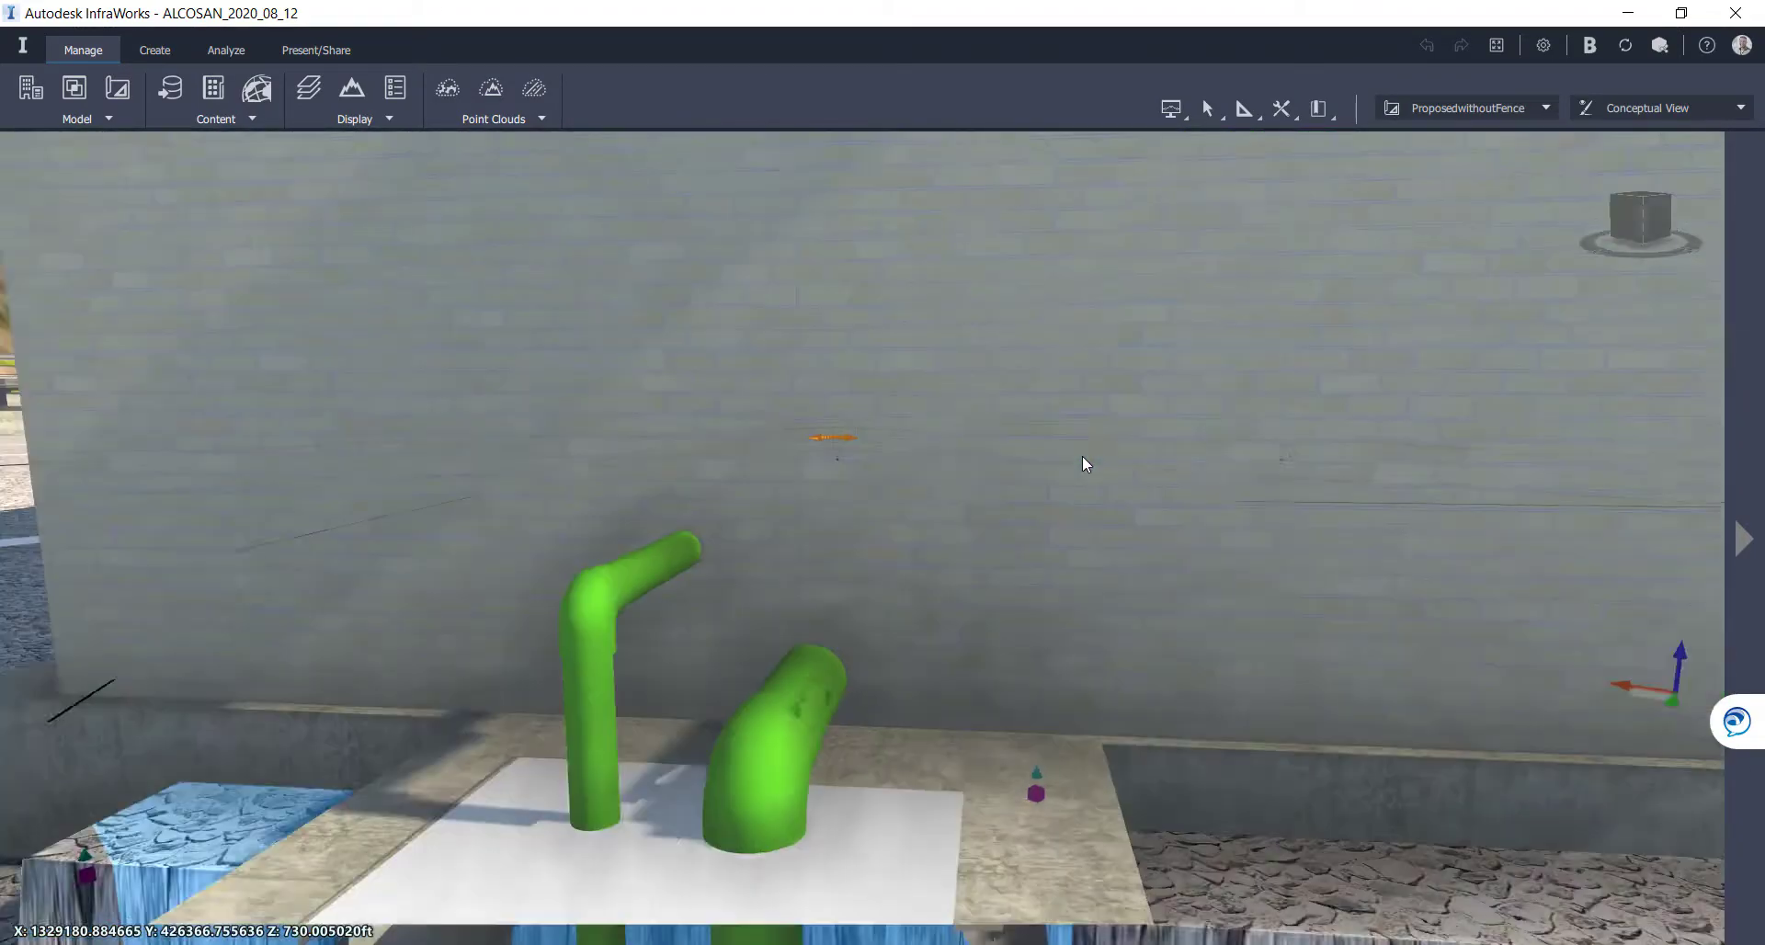
Set the manual style of the selected coverage over the rectangular basins to Terrain Hole - No Border
{"action": "scroll", "coordinate": [1083, 471], "scroll_direction": "down", "scroll_amount": 10}
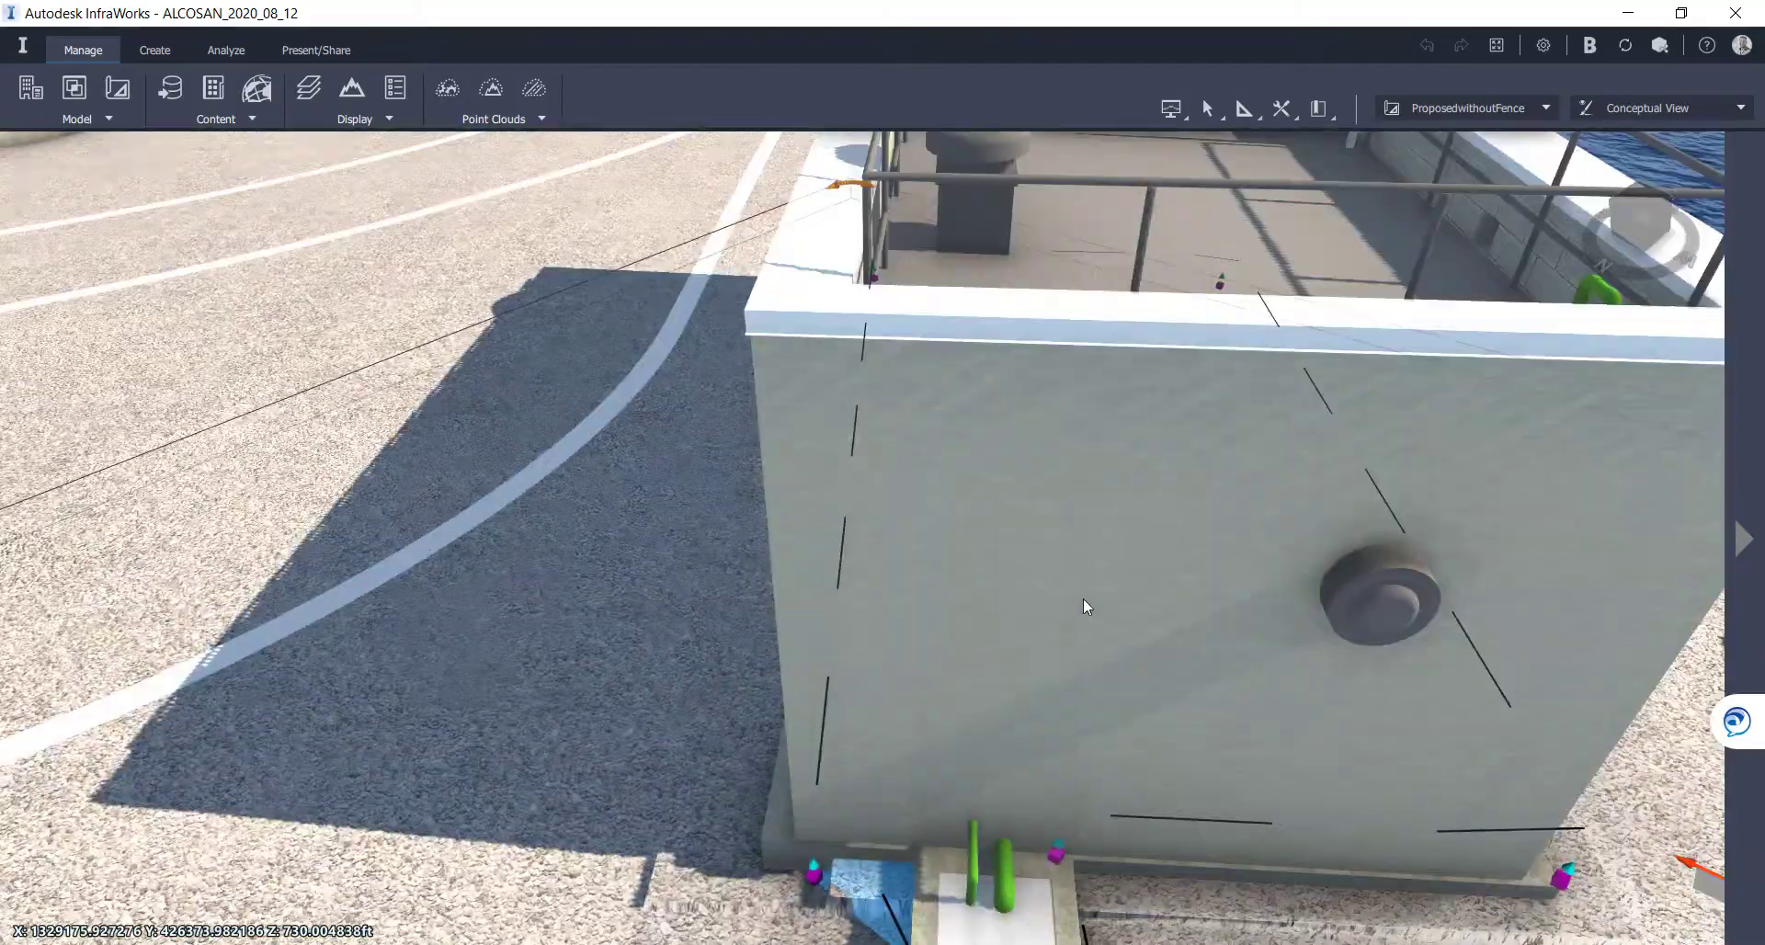
{"action": "scroll", "coordinate": [1062, 636], "scroll_direction": "down", "scroll_amount": 10}
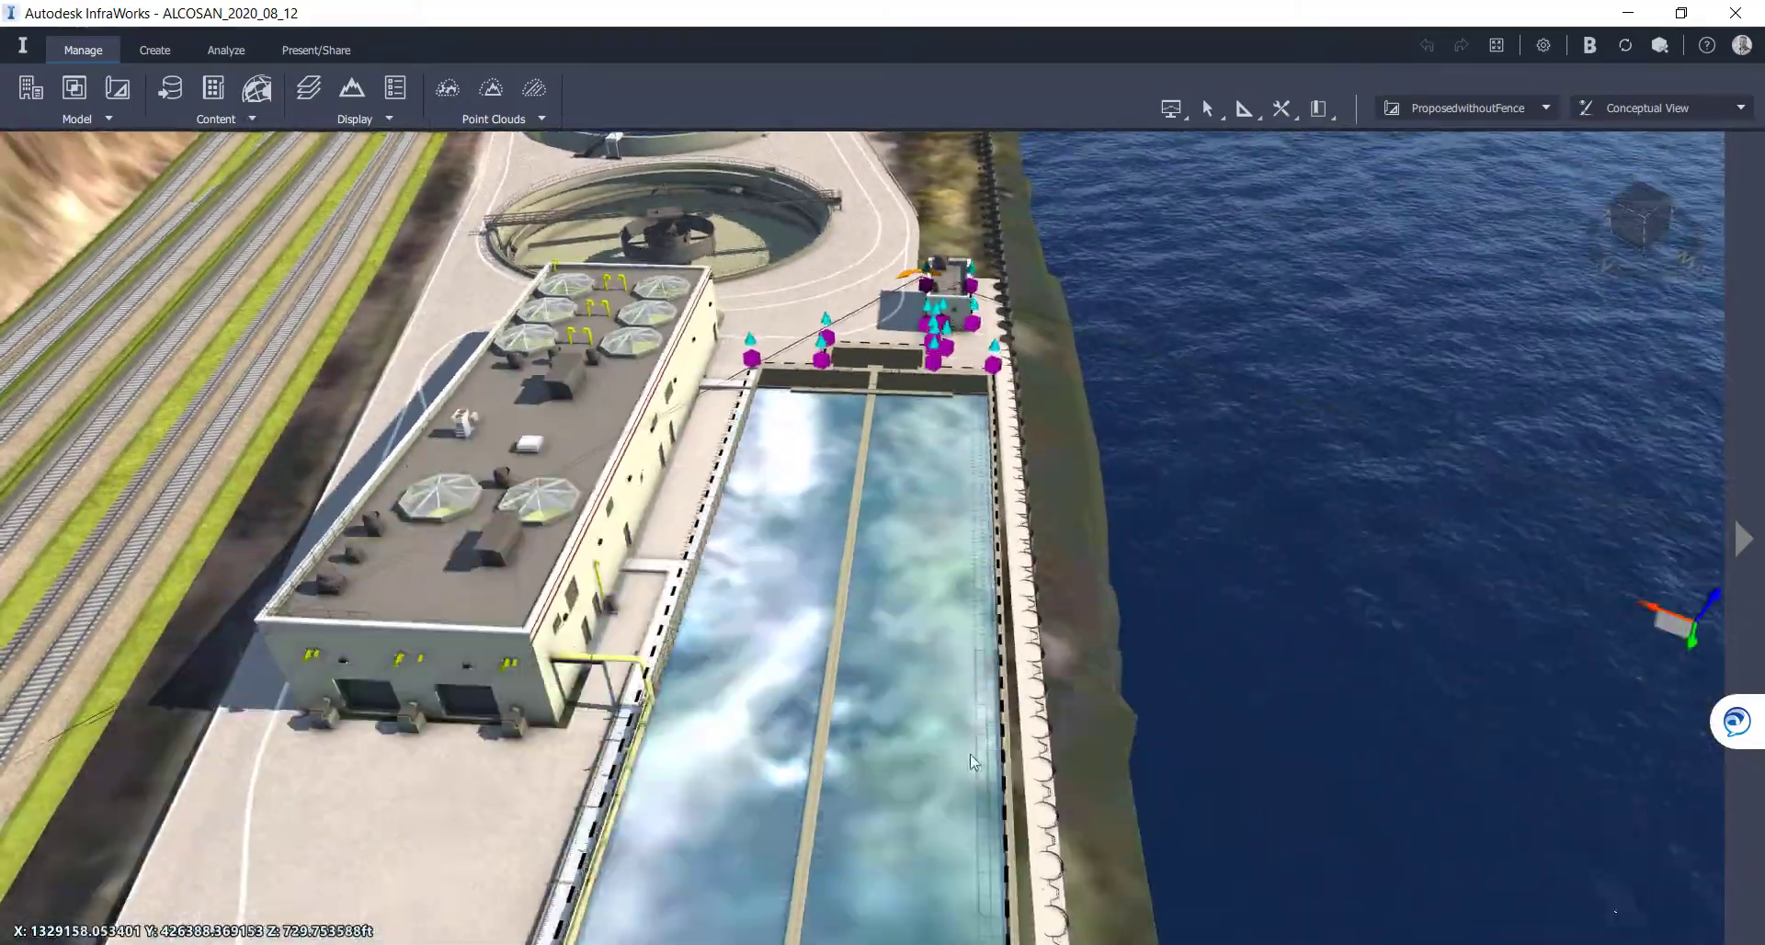
{"action": "scroll", "coordinate": [940, 575], "scroll_direction": "down", "scroll_amount": 10}
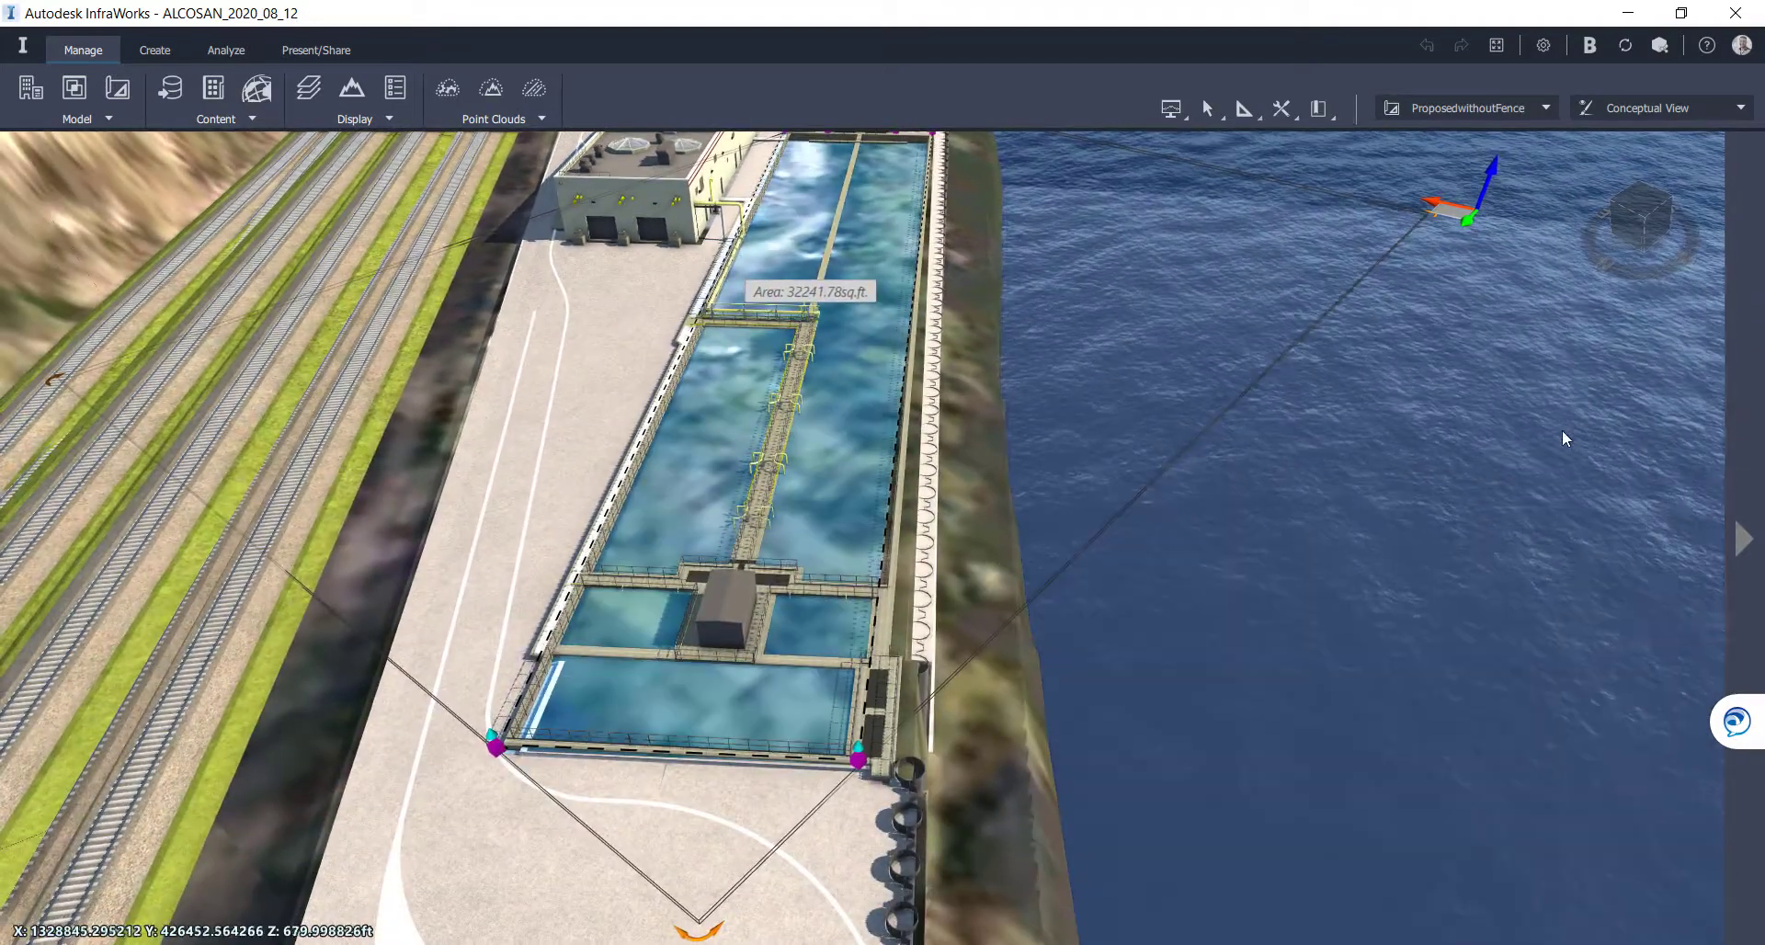
{"action": "left_click", "coordinate": [1746, 535]}
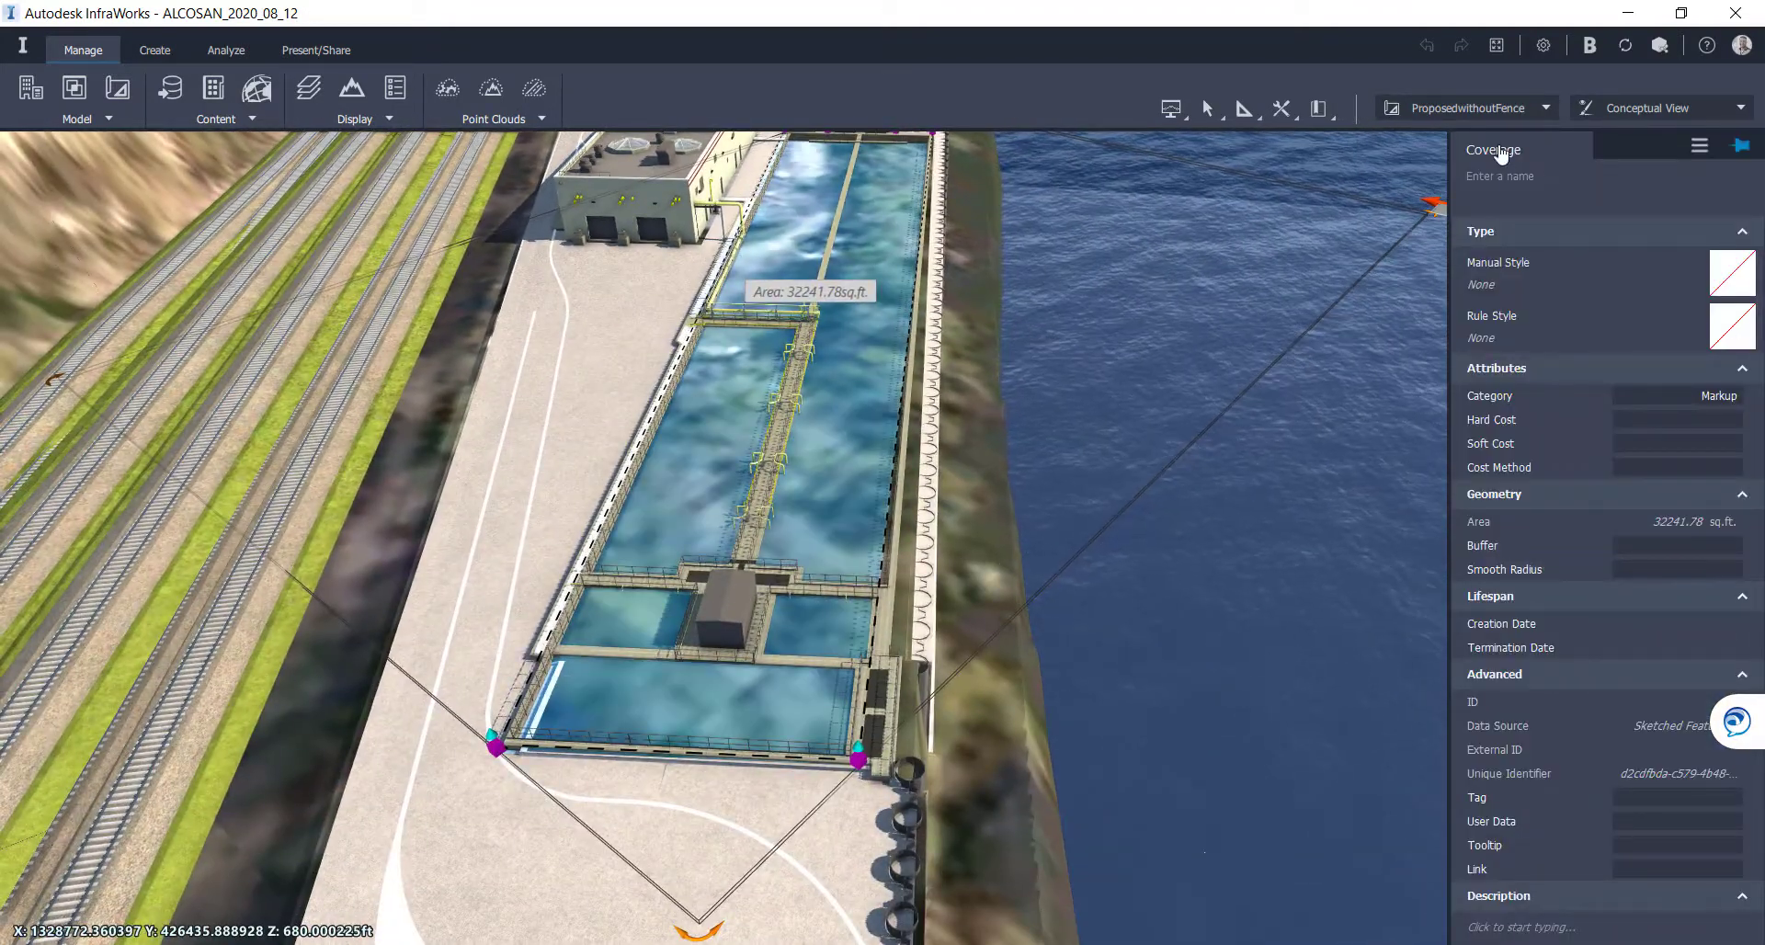
{"action": "left_click", "coordinate": [1733, 276]}
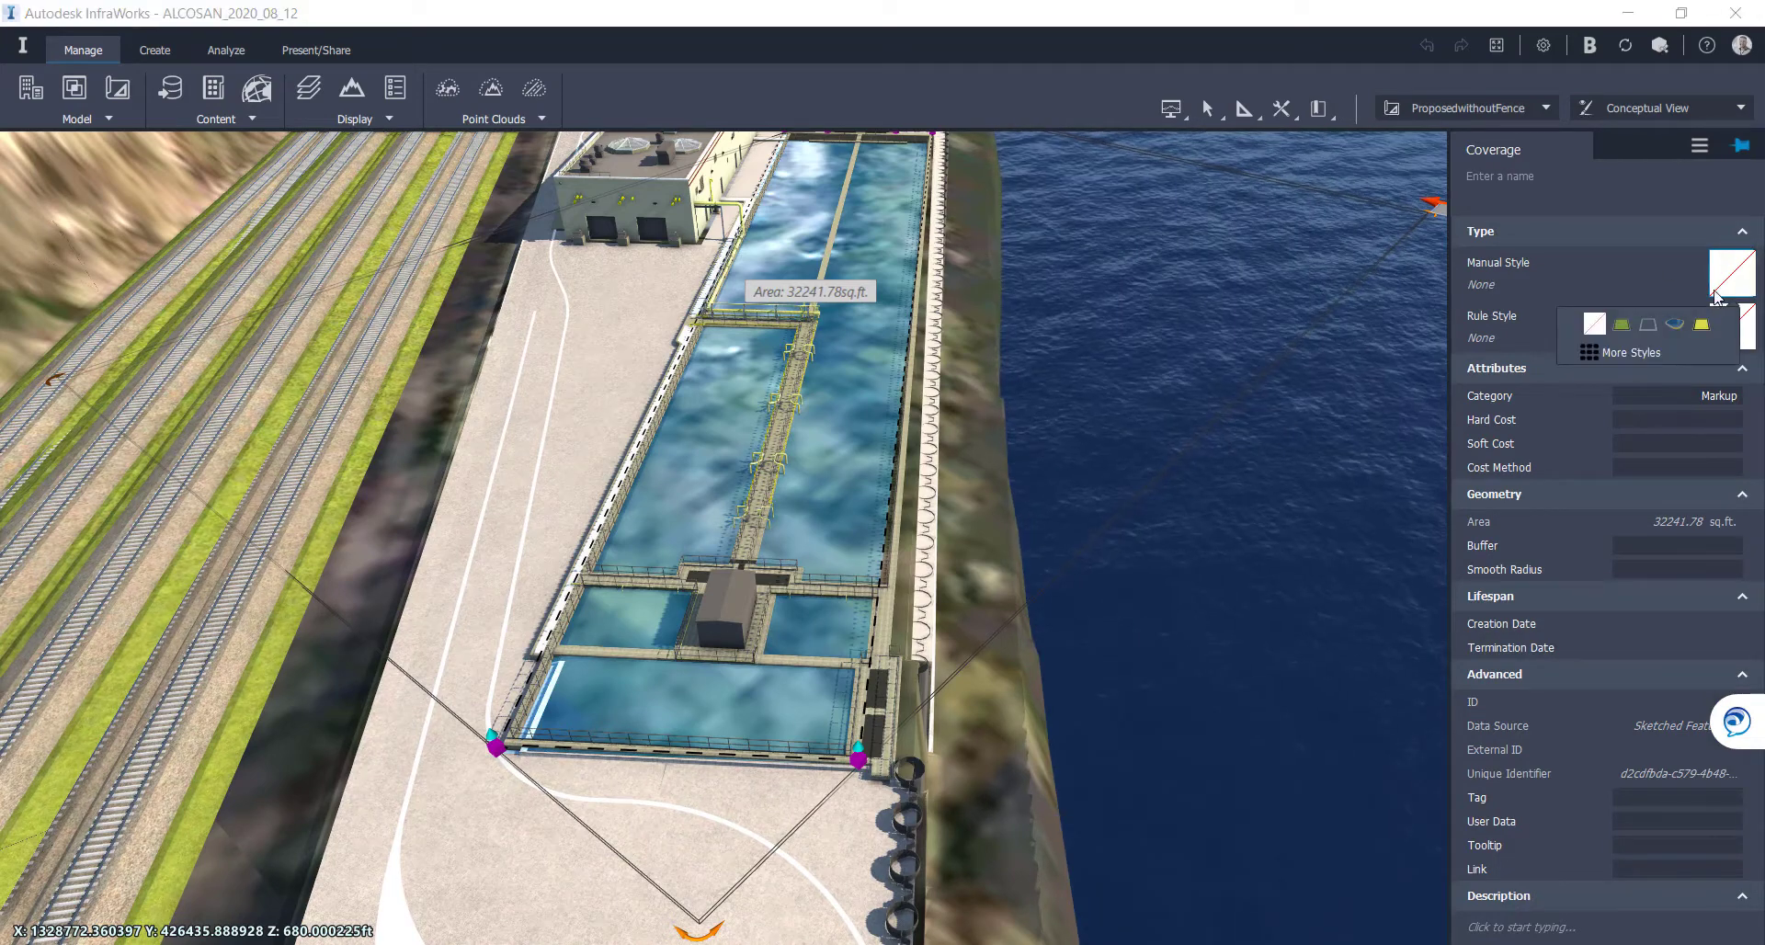
{"action": "left_click", "coordinate": [1633, 353]}
{"action": "left_click", "coordinate": [1014, 354]}
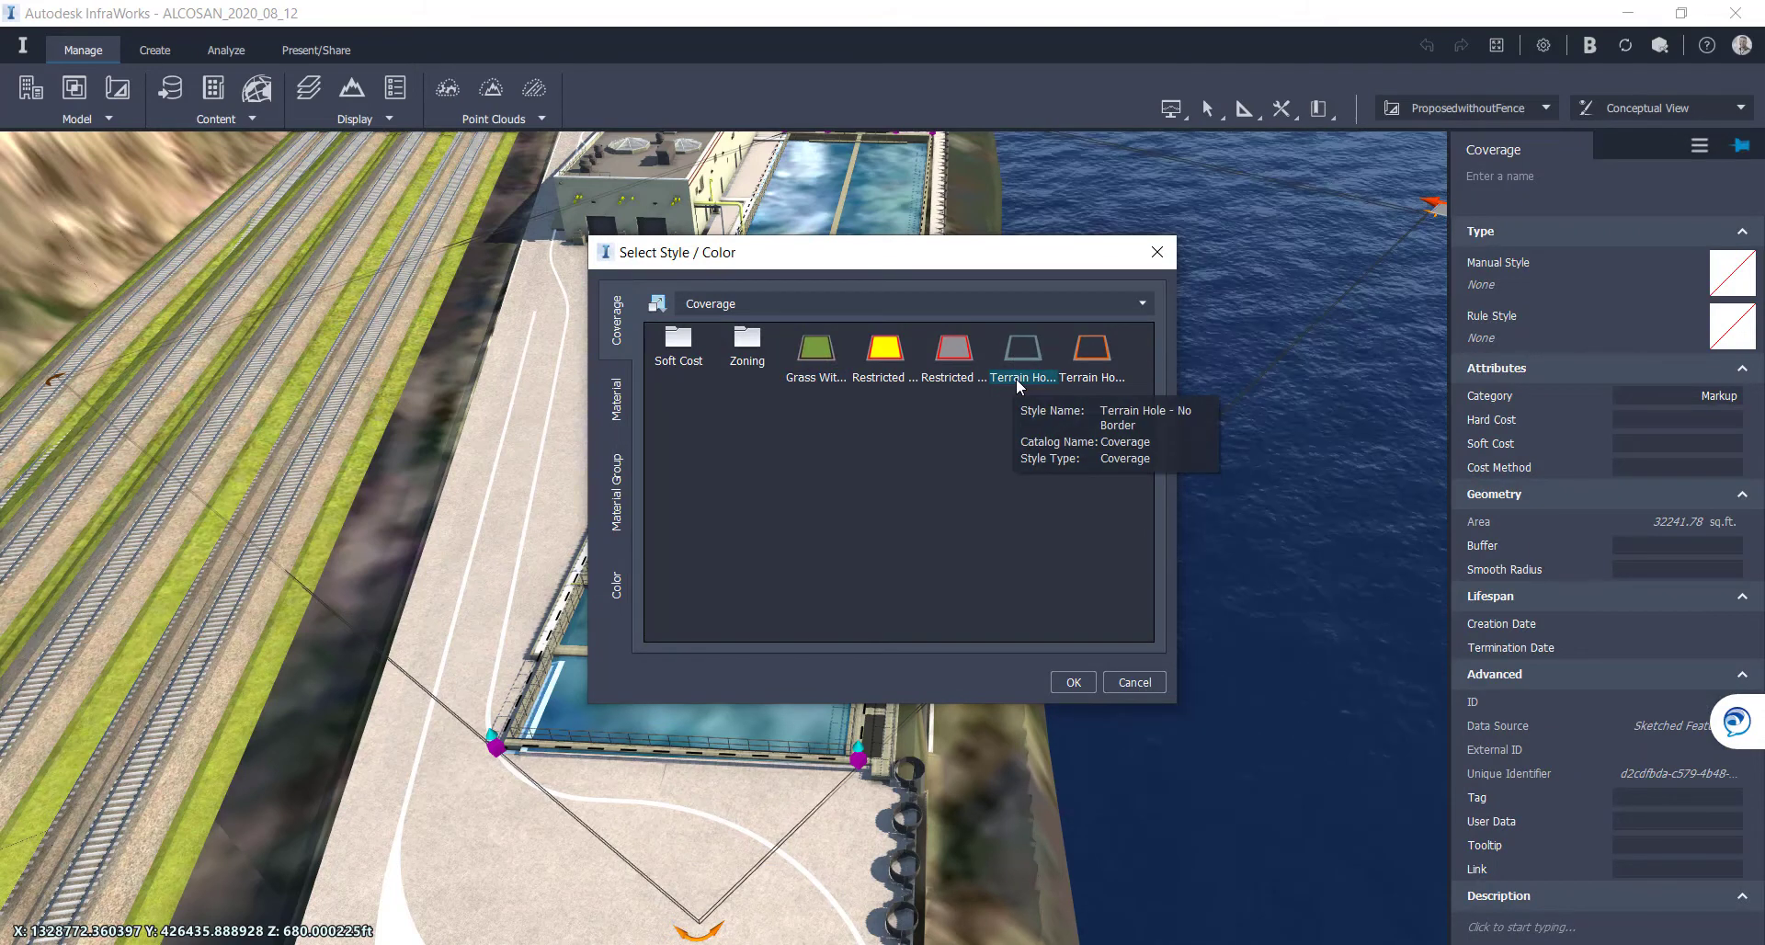
{"action": "left_click", "coordinate": [1074, 682]}
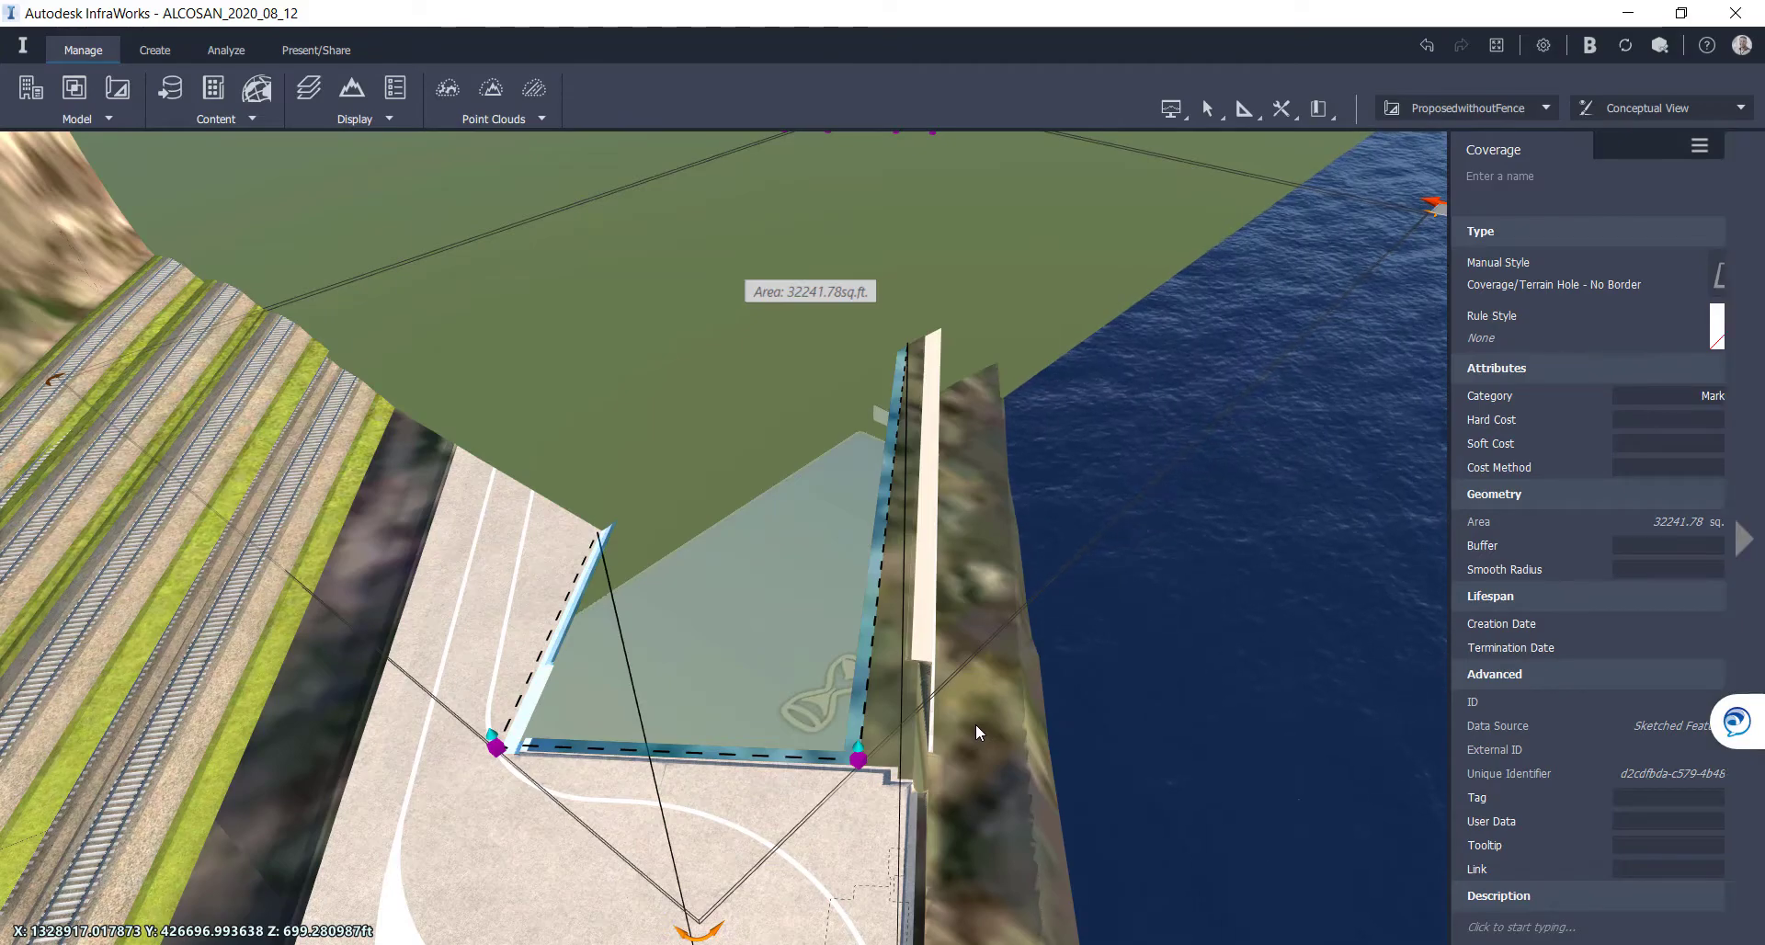
{"action": "key", "text": "Escape"}
Inspect the long rectangular basins' interior walls, dividers and walkways, from the whole site view to the far end near the small riverside building
{"action": "left_click_drag", "start_coordinate": [947, 726], "coordinate": [980, 664]}
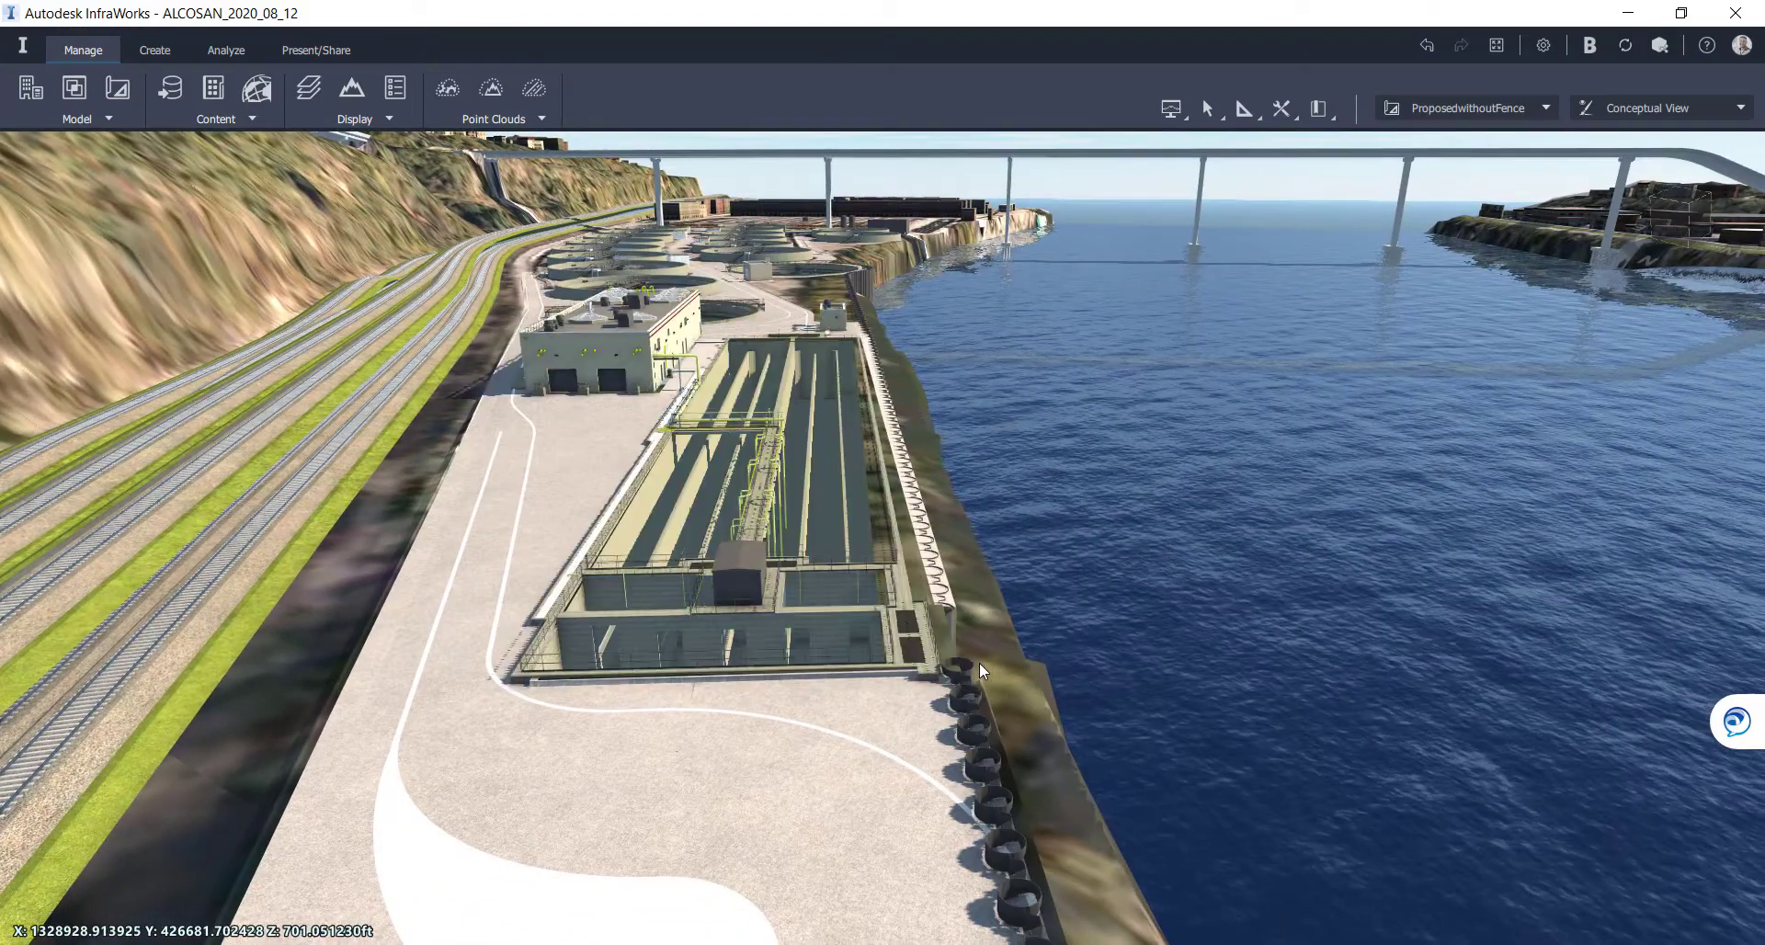
{"action": "scroll", "coordinate": [765, 469], "scroll_direction": "up", "scroll_amount": 3}
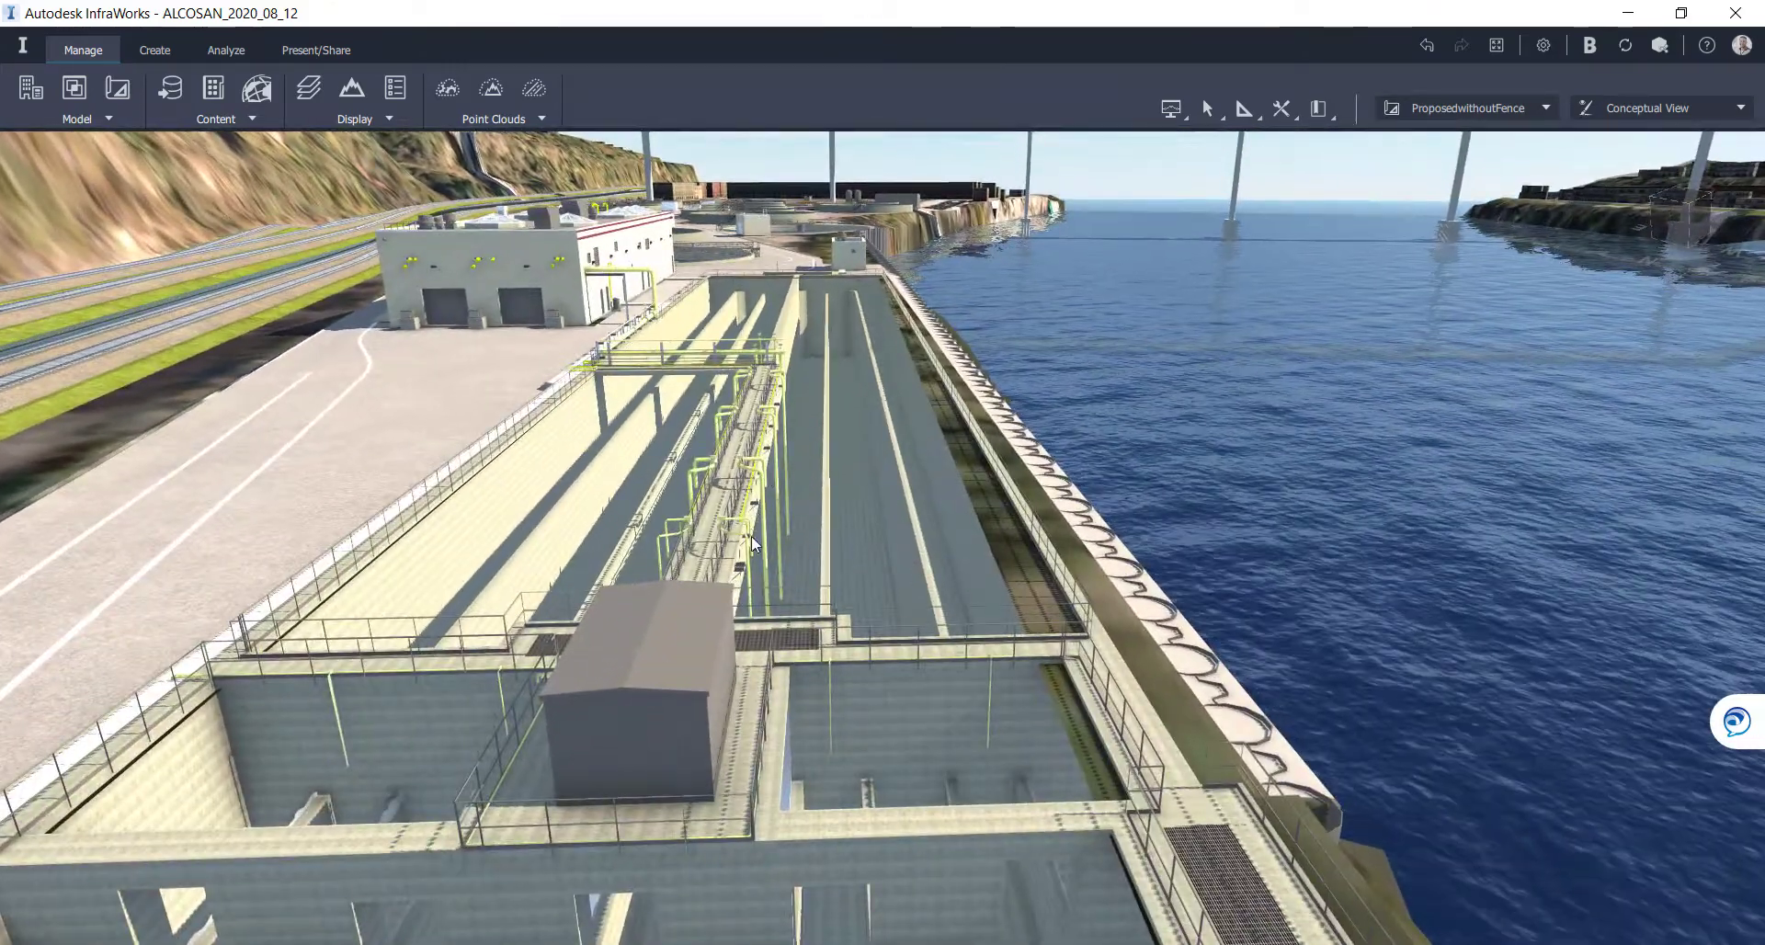
{"action": "middle_click_drag", "start_coordinate": [752, 537], "coordinate": [859, 752]}
{"action": "middle_click_drag", "start_coordinate": [770, 171], "coordinate": [770, 657]}
{"action": "middle_click_drag", "start_coordinate": [772, 285], "coordinate": [771, 808]}
{"action": "middle_click_drag", "start_coordinate": [802, 335], "coordinate": [776, 836]}
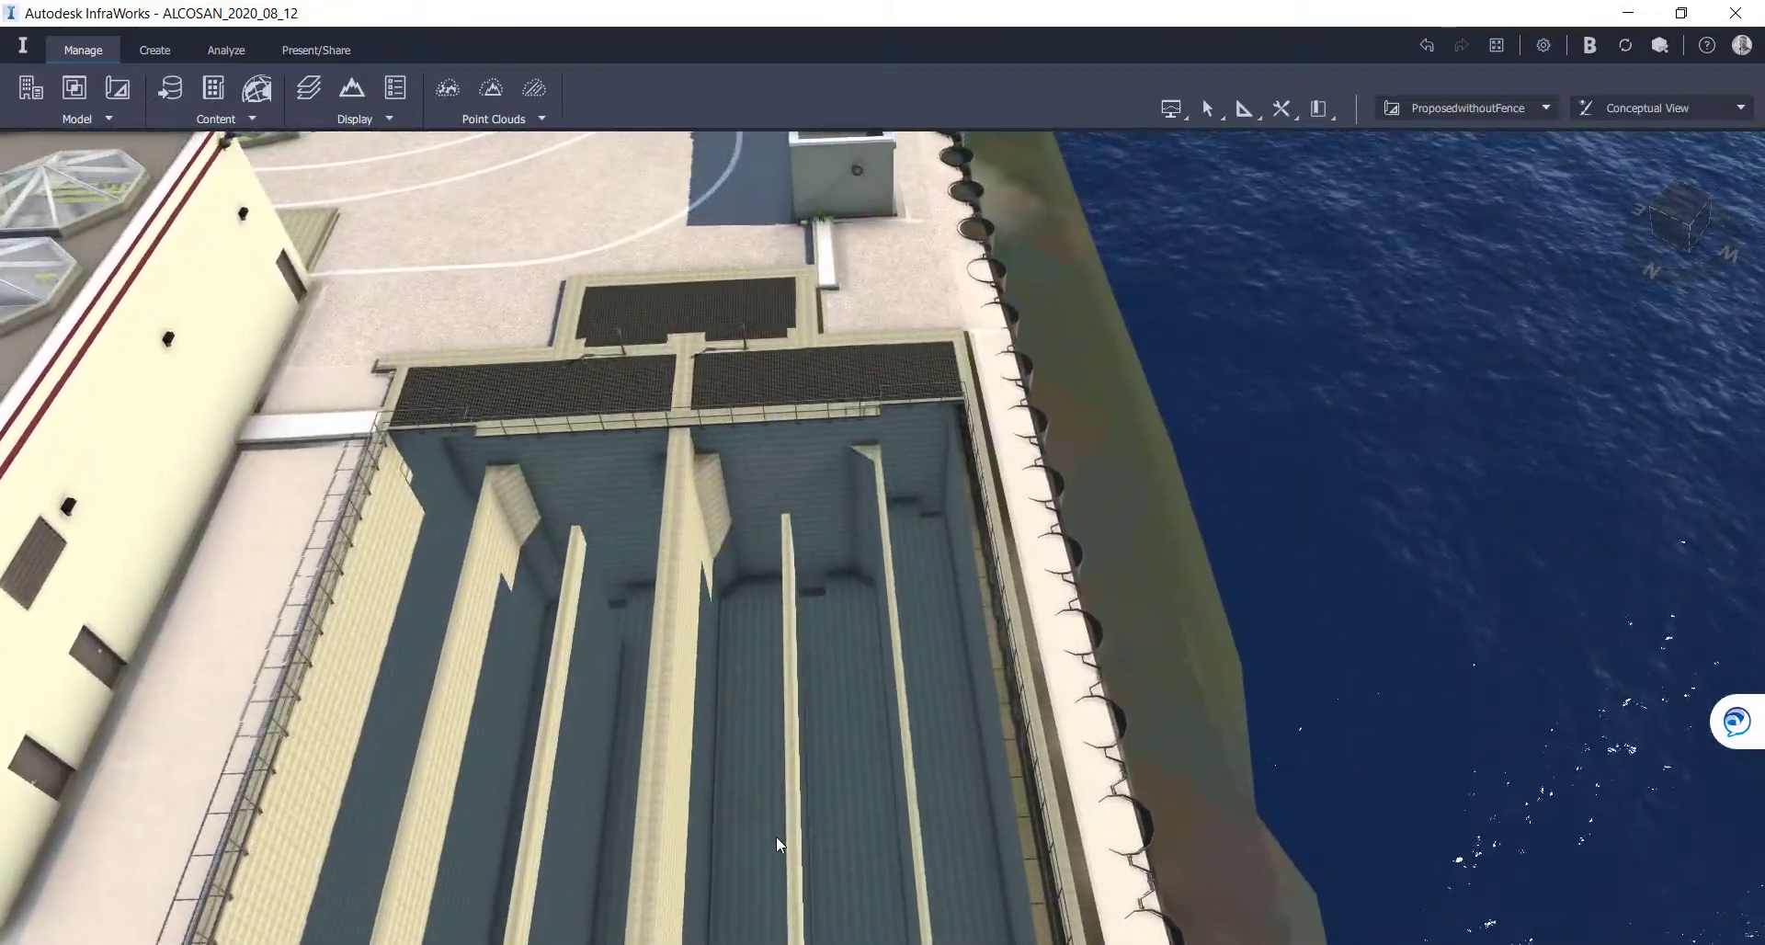
{"action": "middle_click_drag", "start_coordinate": [815, 372], "coordinate": [786, 688]}
{"action": "middle_click_drag", "start_coordinate": [833, 432], "coordinate": [735, 682]}
{"action": "left_click_drag", "start_coordinate": [736, 682], "coordinate": [741, 627]}
{"action": "middle_click_drag", "start_coordinate": [741, 627], "coordinate": [721, 478]}
{"action": "scroll", "coordinate": [721, 477], "scroll_direction": "up", "scroll_amount": 5}
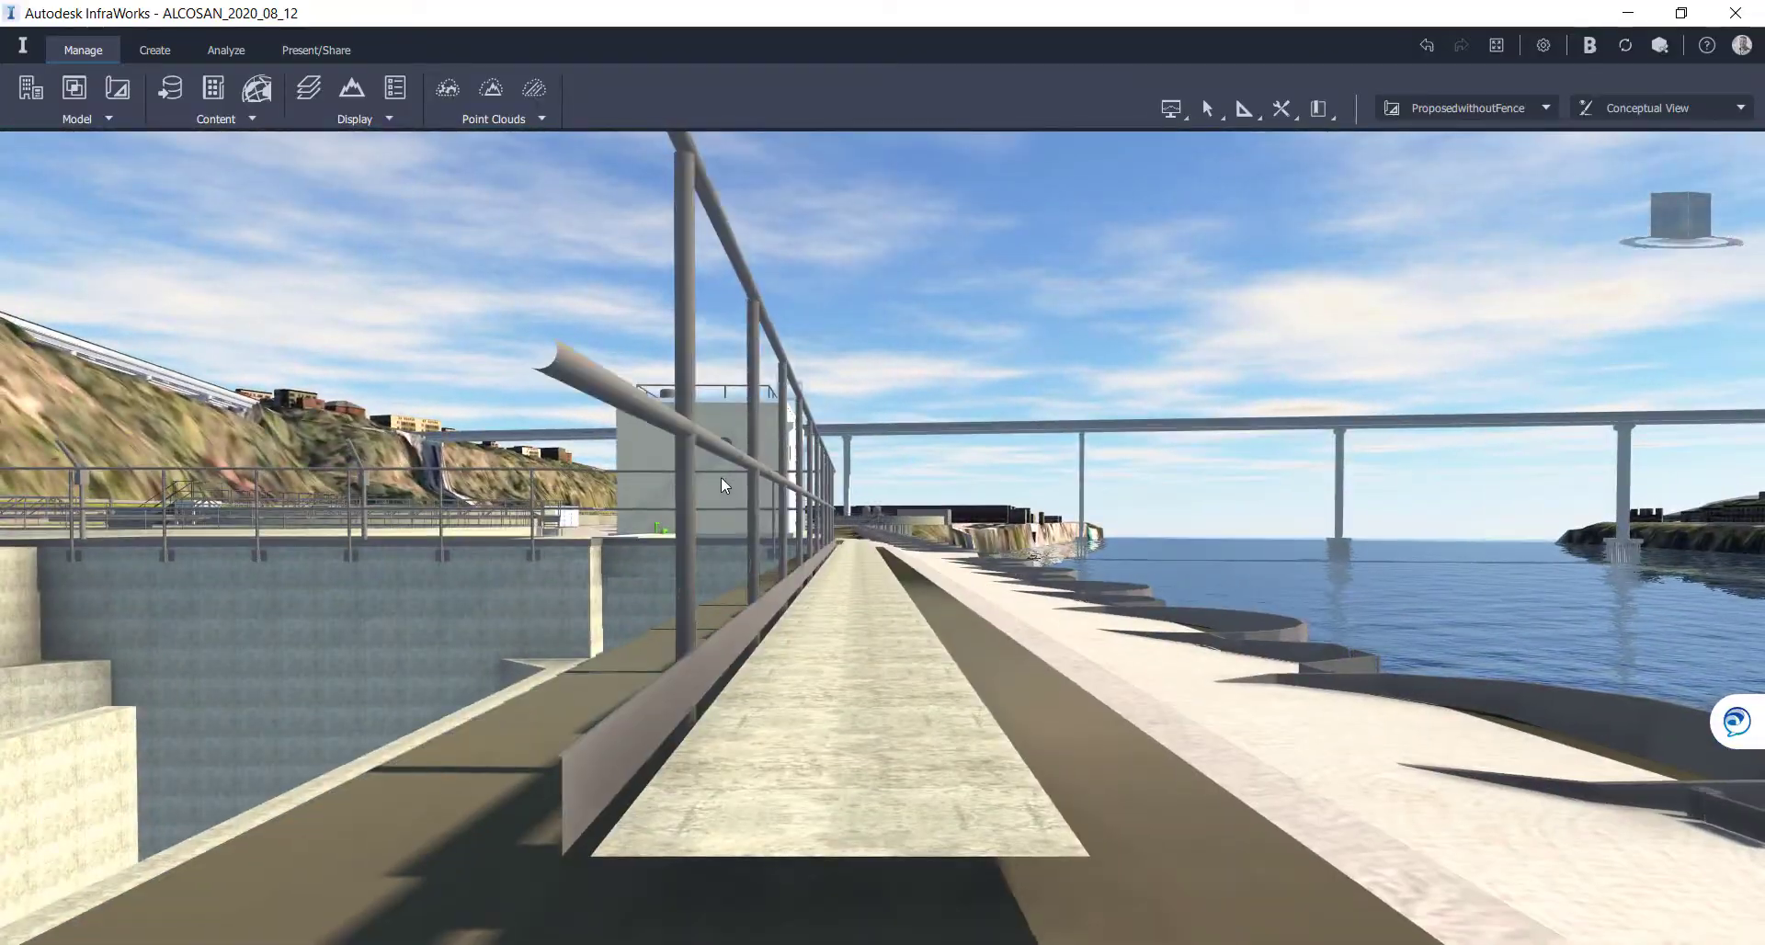
Examine the small riverside building from outside through its piping and below-grade walls, and on to the circular tank's interior
{"action": "key", "text": "Left"}
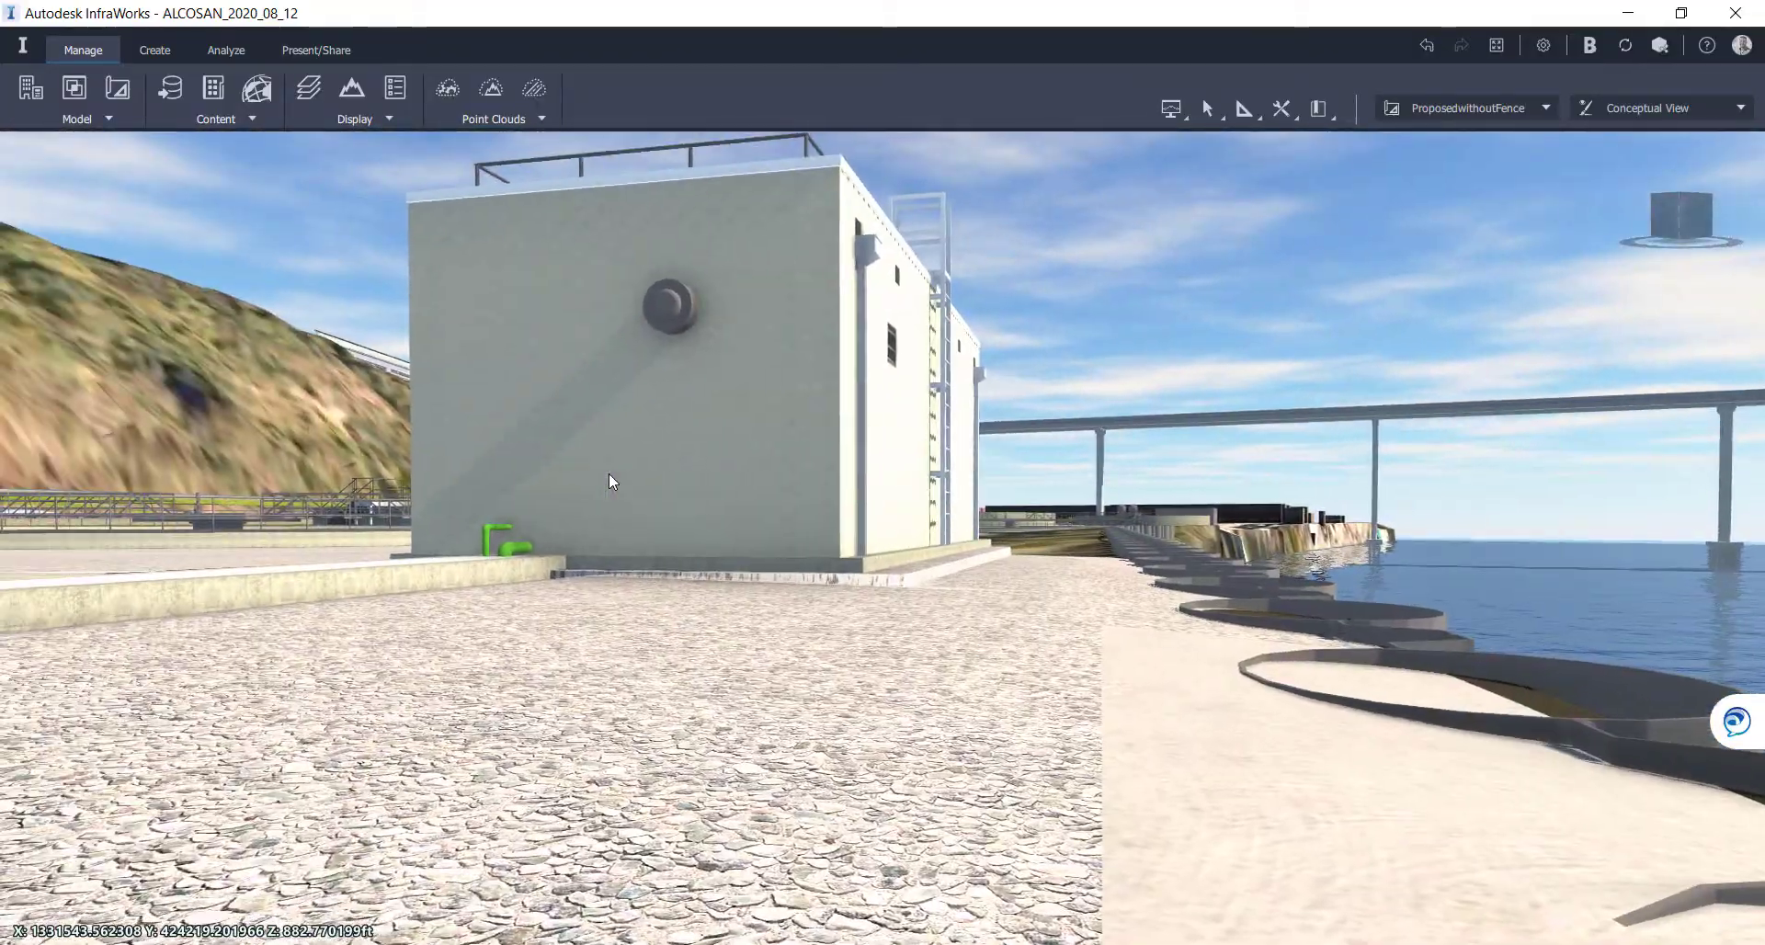
{"action": "key", "text": "Up"}
{"action": "key", "text": "Left"}
{"action": "scroll", "coordinate": [608, 478], "scroll_direction": "up", "scroll_amount": 5}
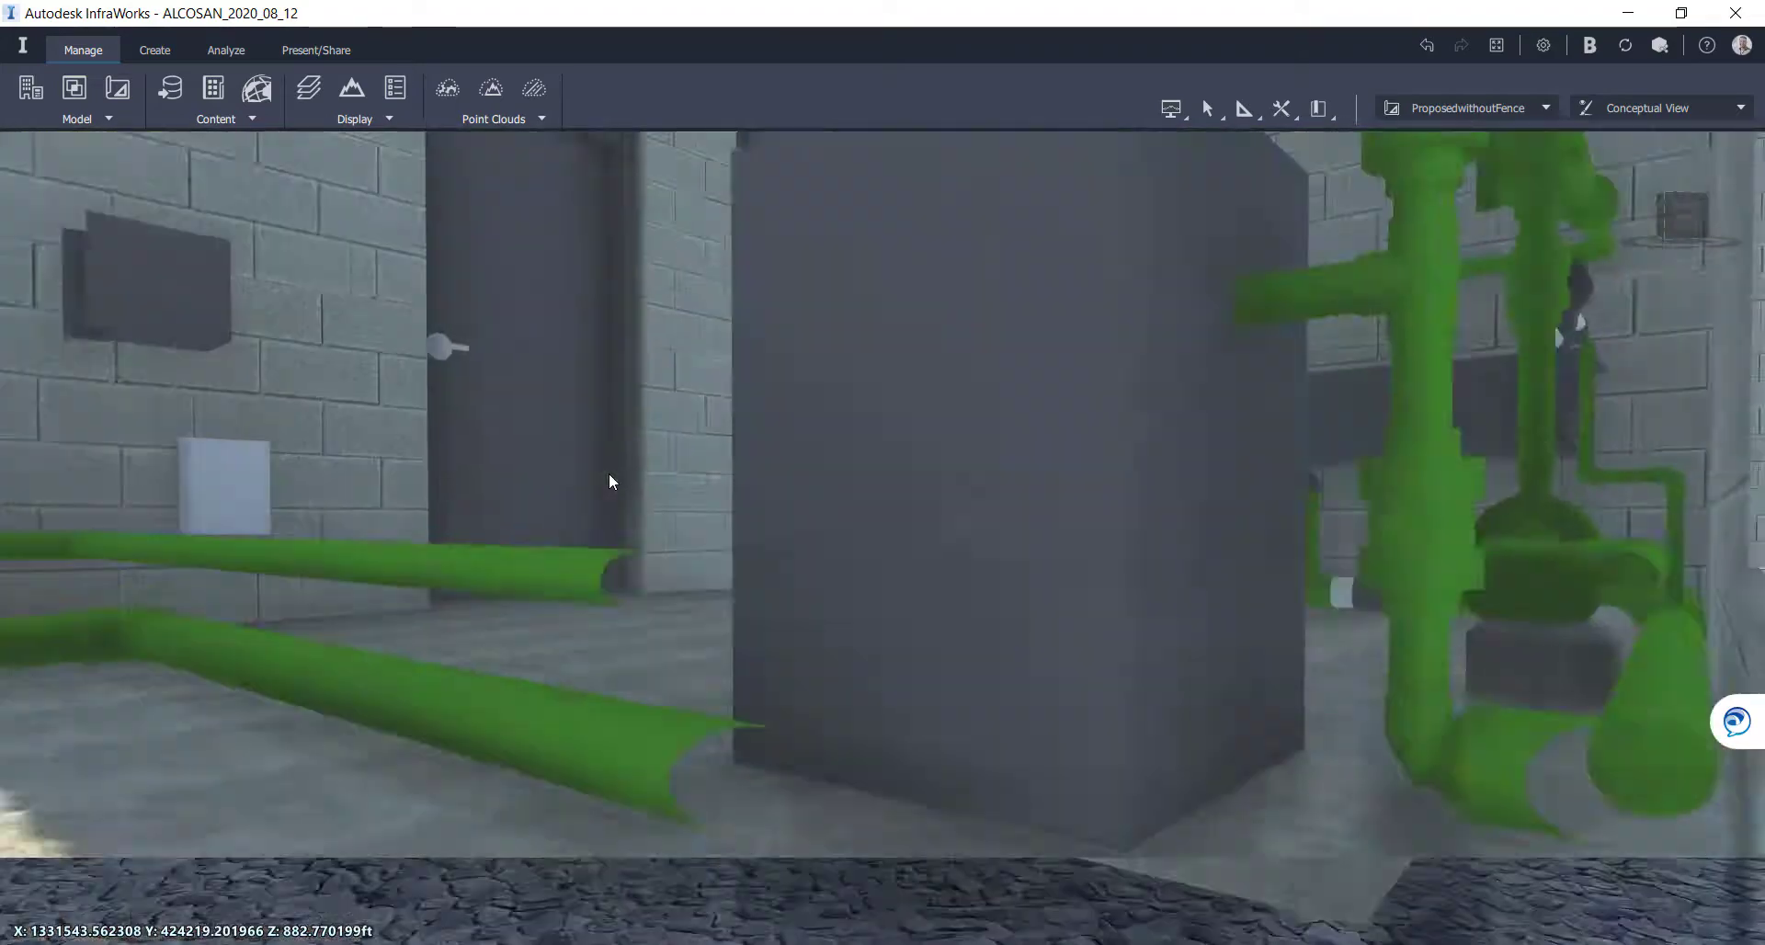
{"action": "scroll", "coordinate": [606, 478], "scroll_direction": "up", "scroll_amount": 5}
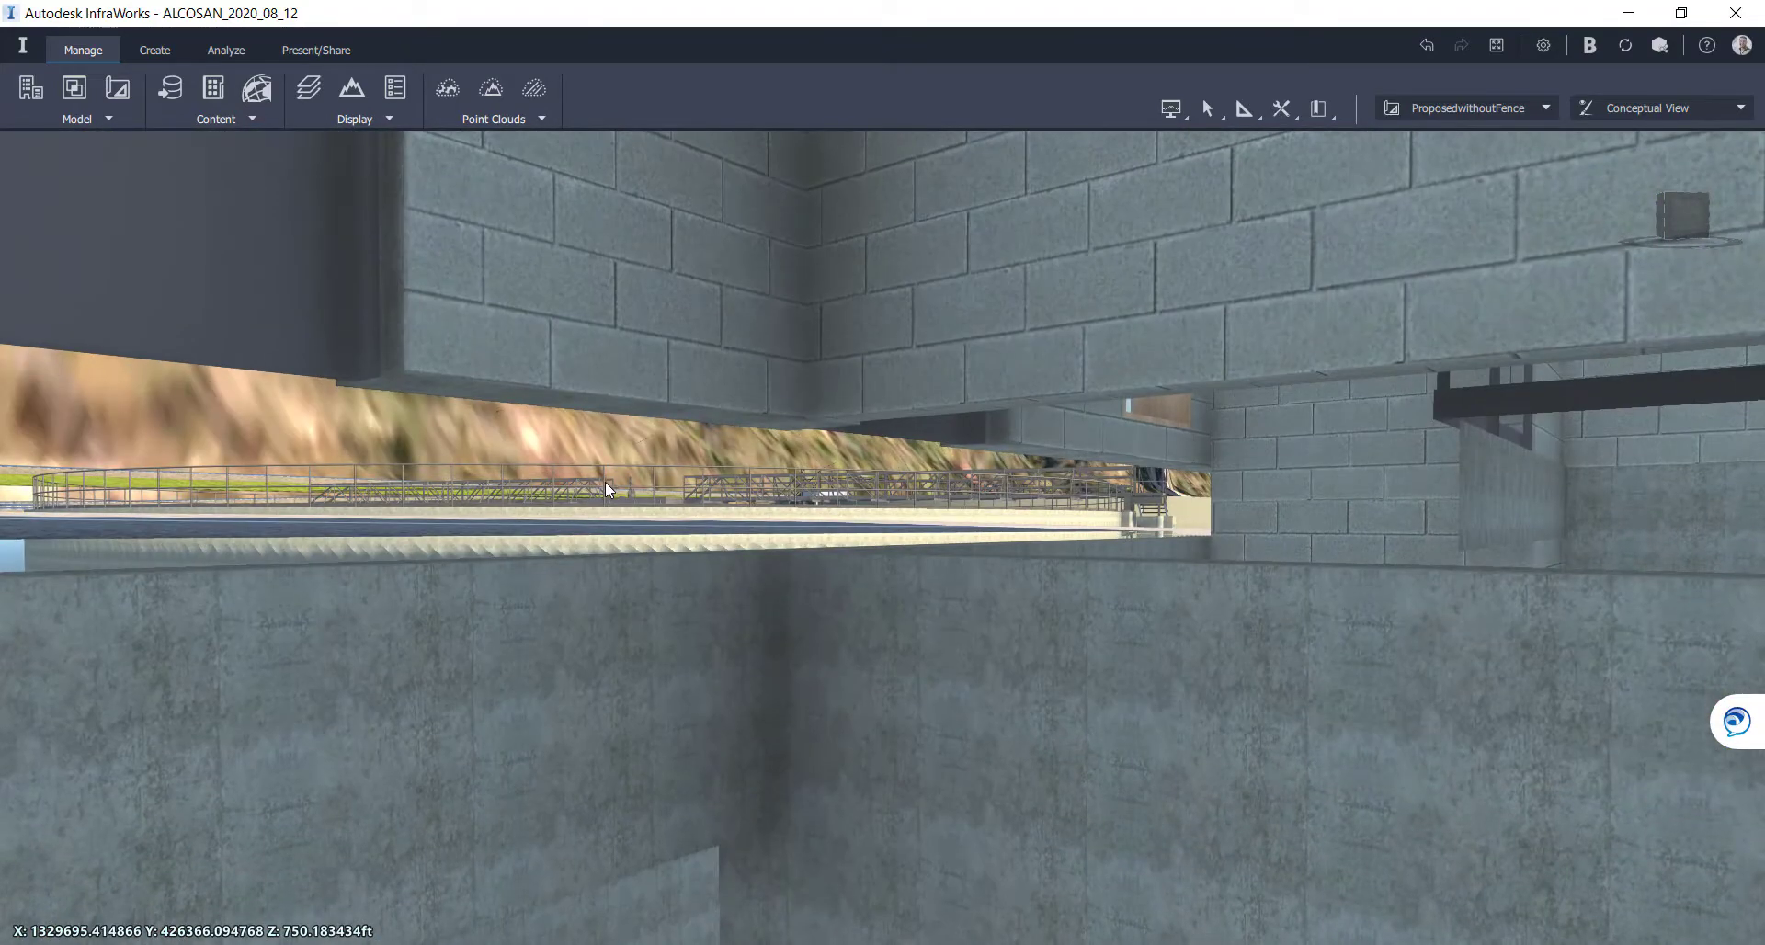
{"action": "middle_click_drag", "start_coordinate": [605, 482], "coordinate": [597, 547]}
{"action": "scroll", "coordinate": [597, 552], "scroll_direction": "up", "scroll_amount": 3}
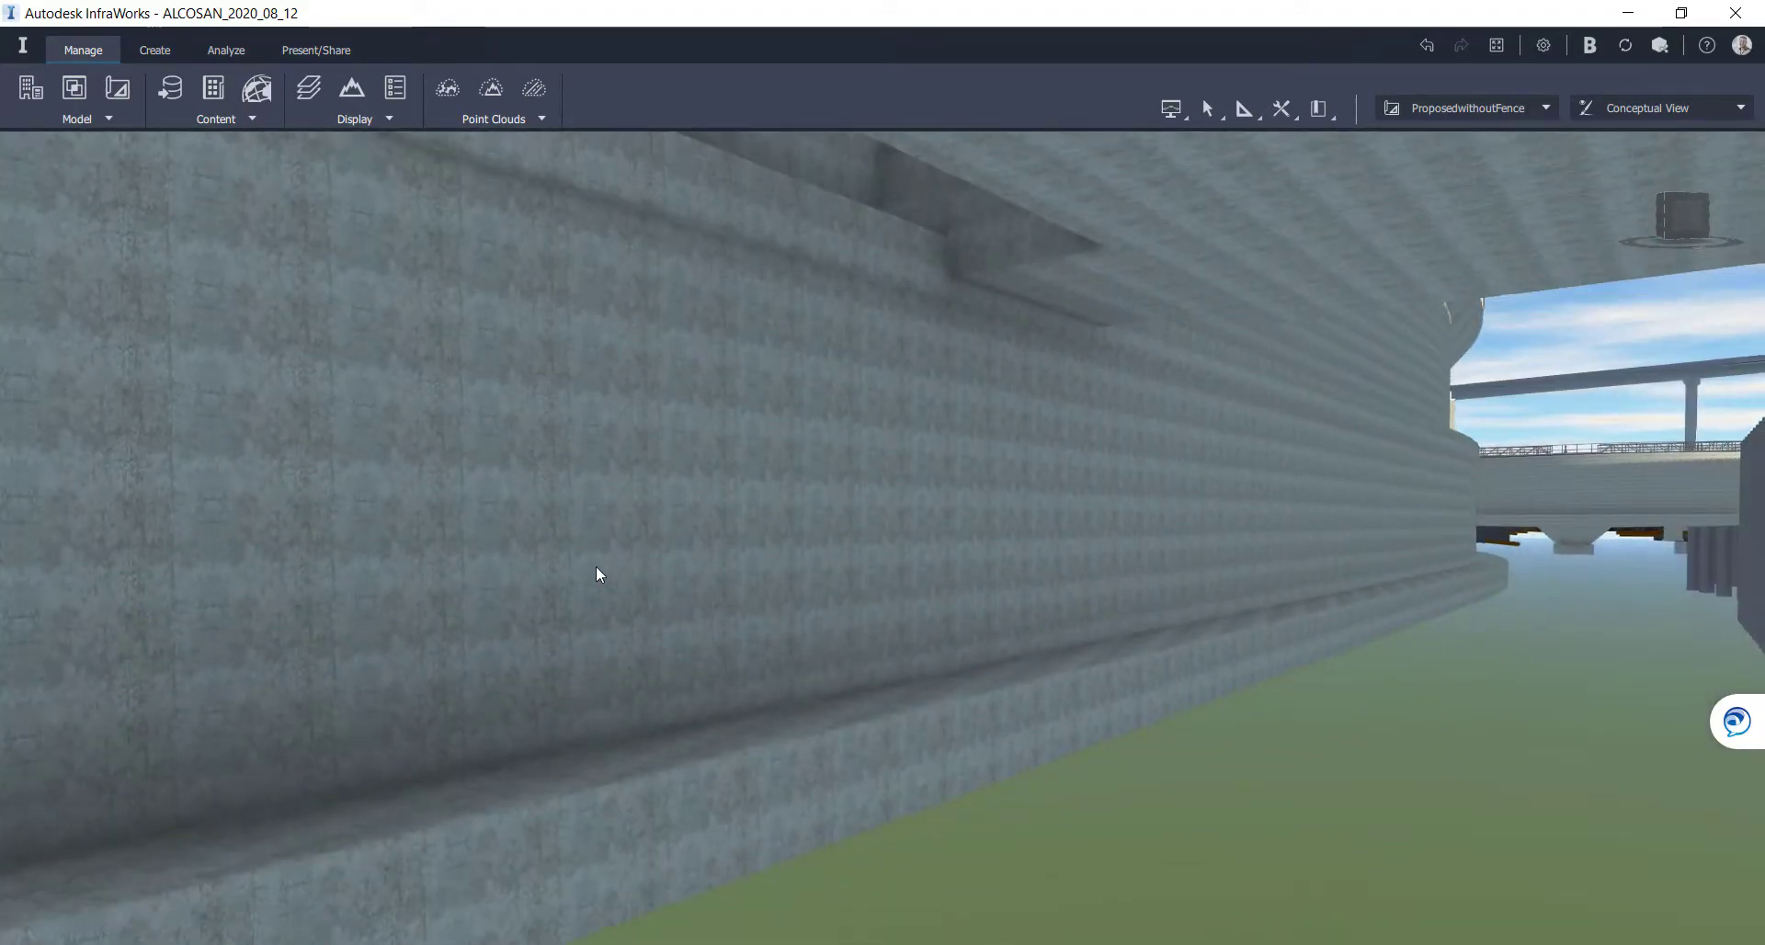
{"action": "middle_click_drag", "start_coordinate": [593, 539], "coordinate": [617, 356]}
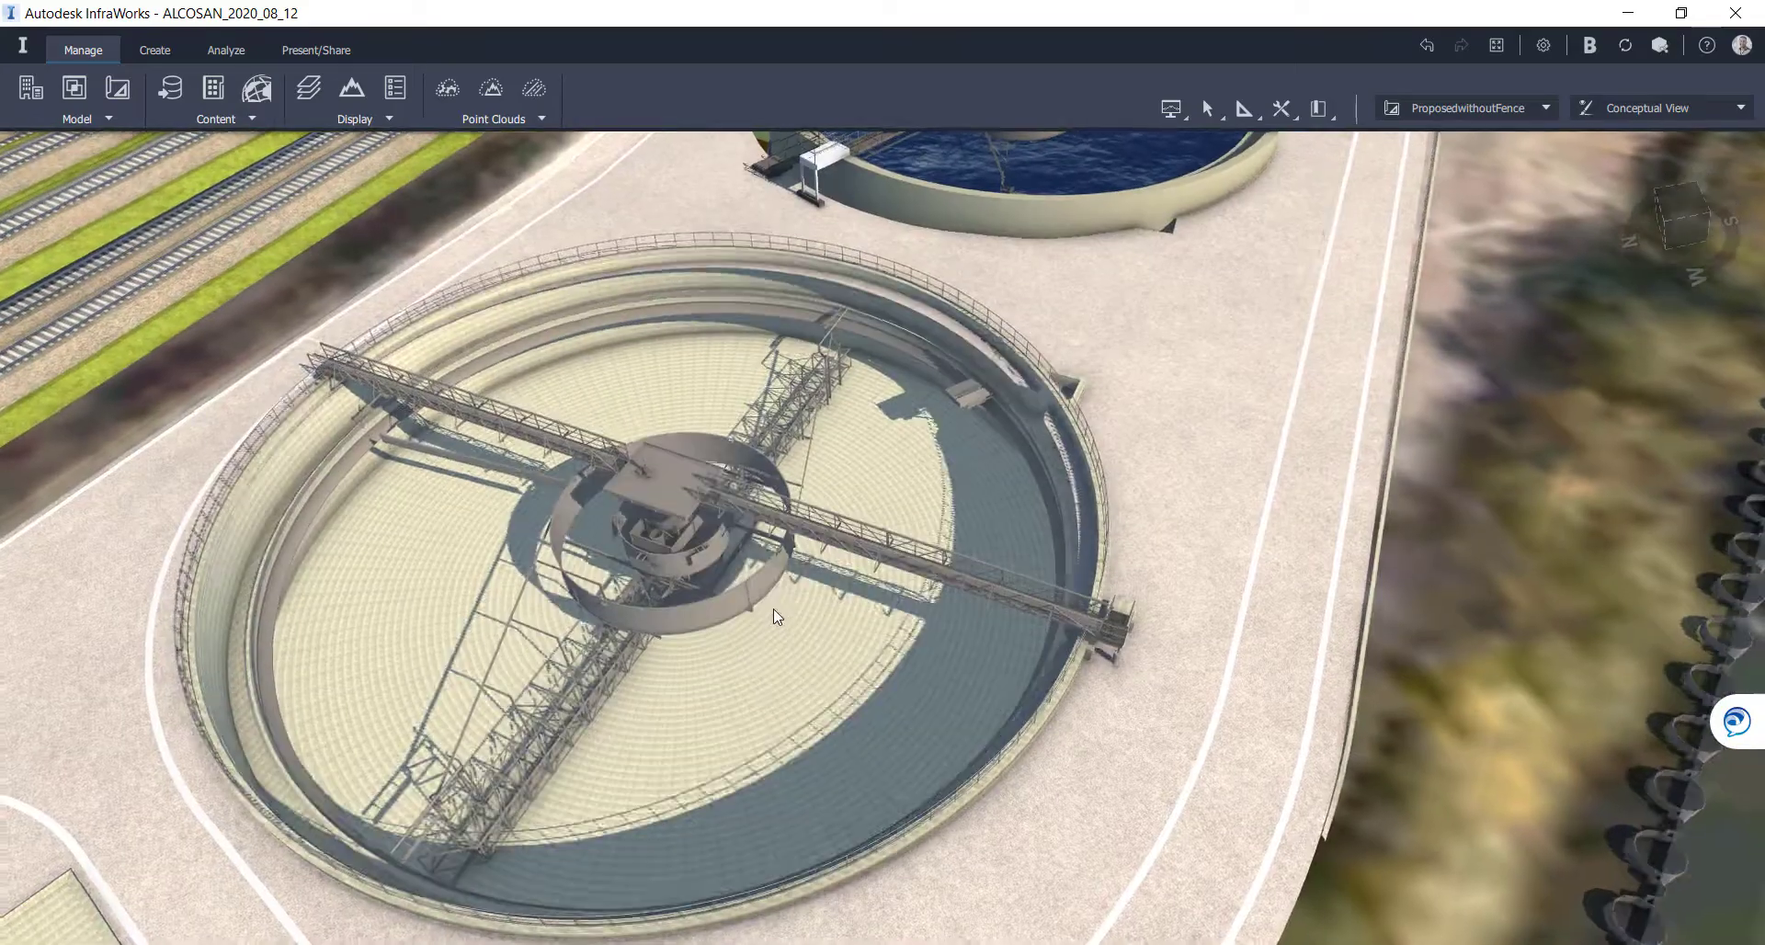